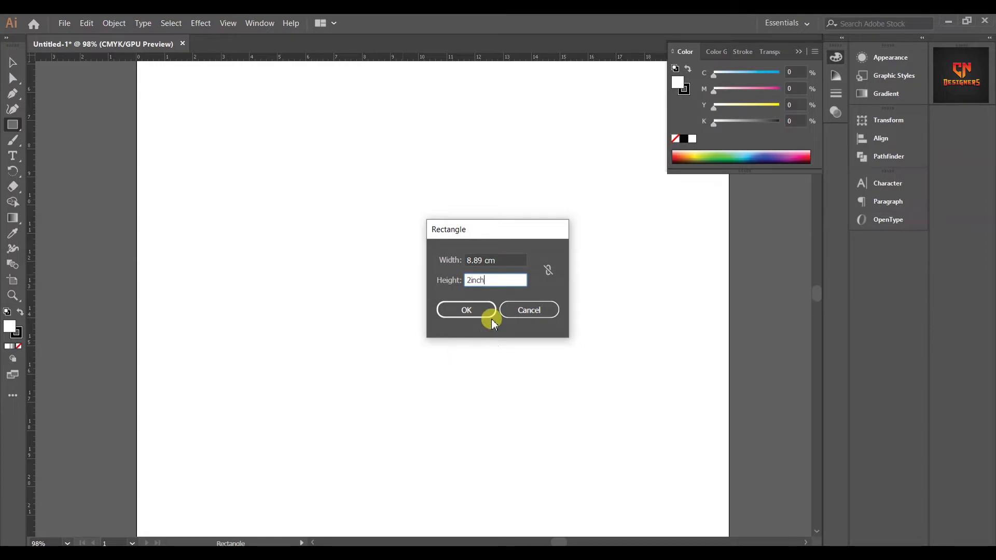
- Create a rectangle 8.89 cm wide and 2 inches high, and move it toward the artboard's upper middle
left_click(490, 317)
left_click(12, 62)
mouse_move(482, 279)
left_mouse_down()
mouse_move(436, 271)
mouse_move(402, 235)
left_mouse_up()
- Apply the Round Corners effect to the rectangle with its preview enabled
left_click(209, 24)
mouse_move(259, 190)
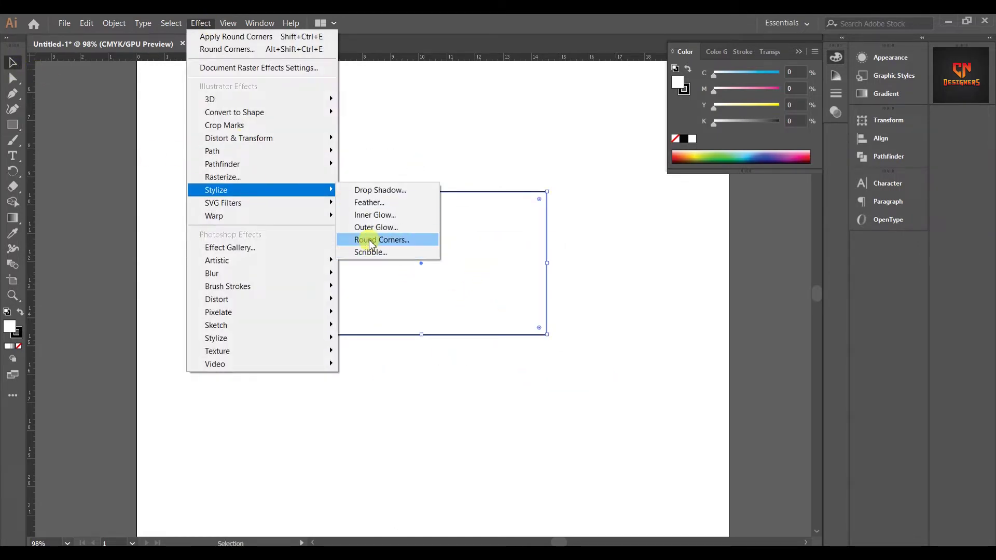
left_click(394, 240)
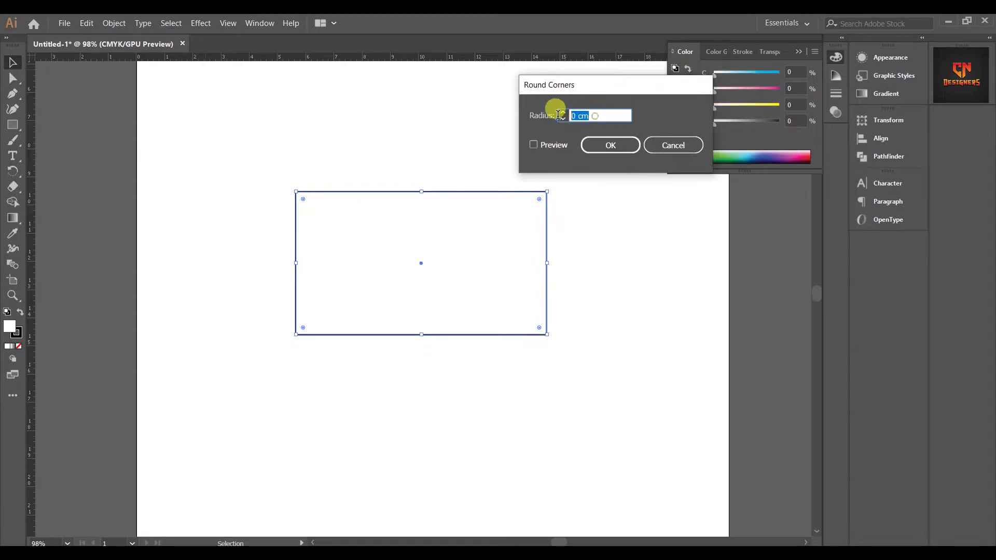
left_click(534, 144)
left_click(609, 146)
- Expand the appearance of the rounded rectangle so its corners become real geometry
left_click_drag(420, 158, 403, 222)
left_click_drag(433, 296, 432, 140)
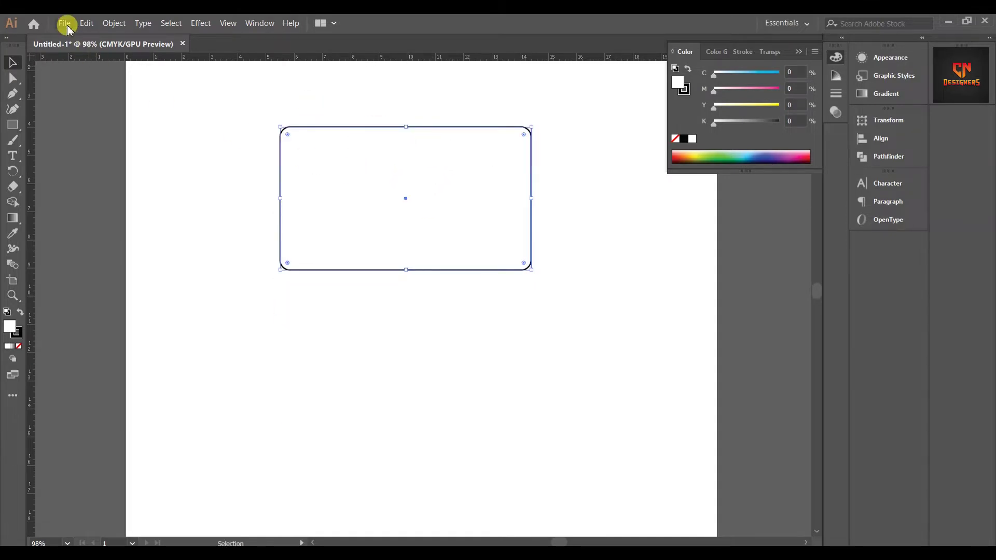
left_click(65, 23)
mouse_move(115, 21)
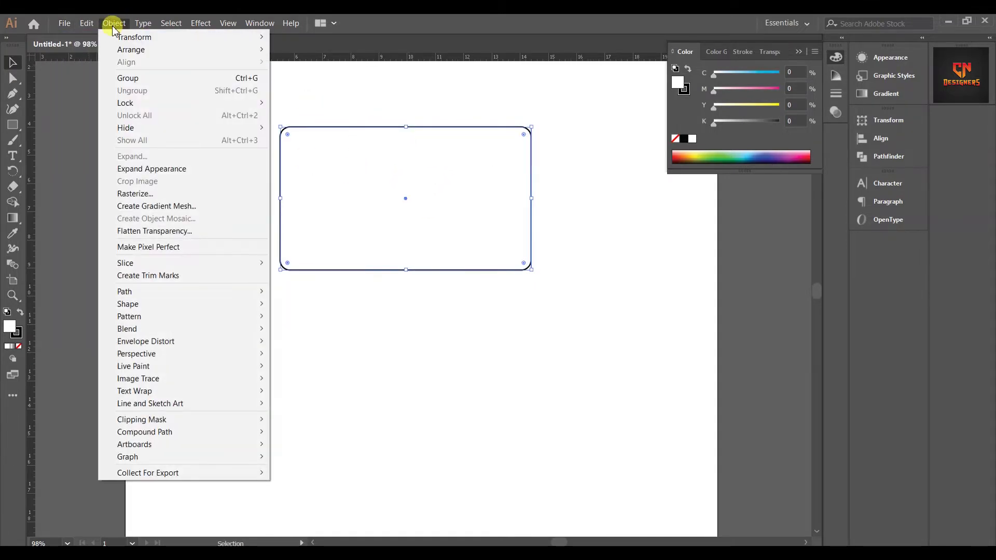
left_click(149, 170)
left_click(221, 132)
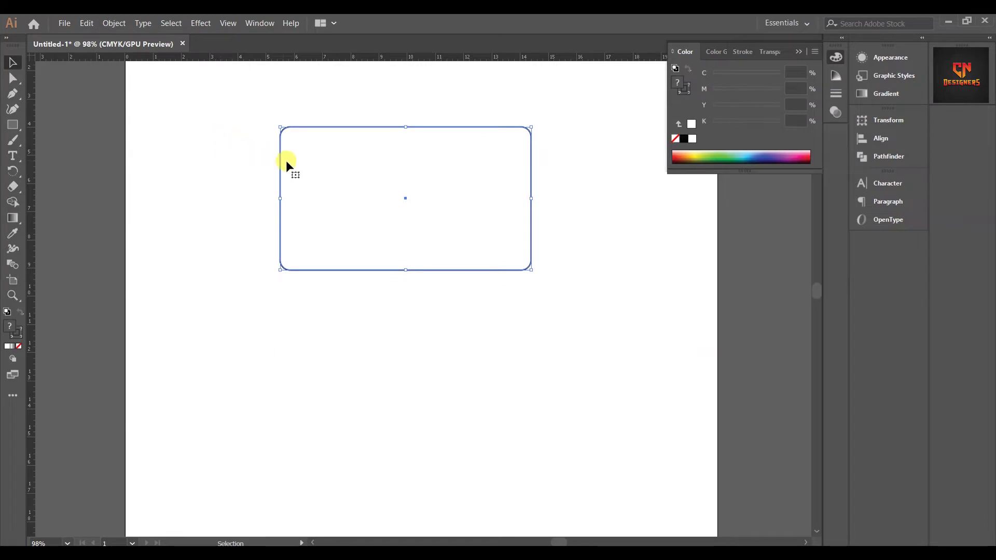
- Duplicate the rounded card shape directly below the original, leaving a small gap between them
left_click(345, 167)
left_click_drag(418, 220, 418, 395)
left_click(245, 220)
- Switch the ruler units from centimeters to inches
left_click(13, 125)
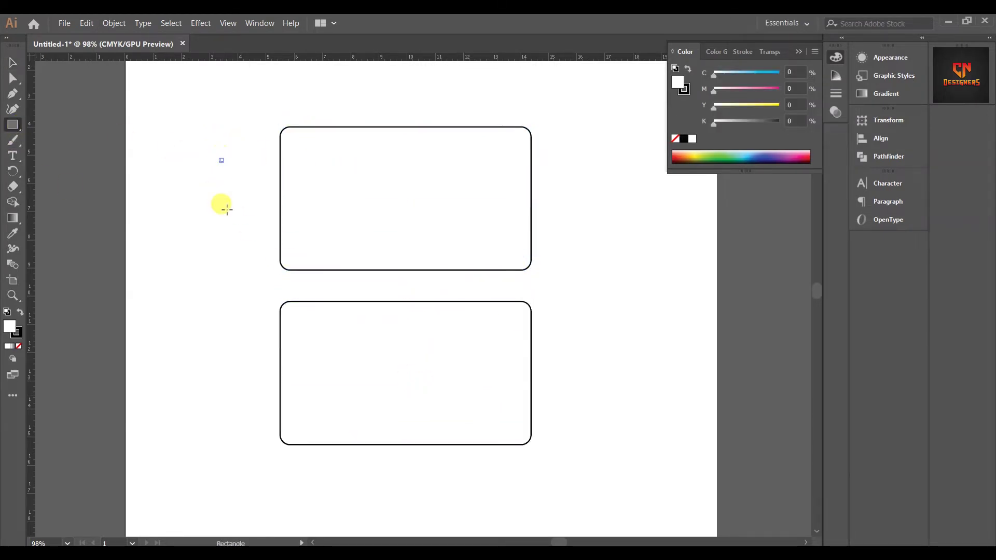
left_click(219, 168)
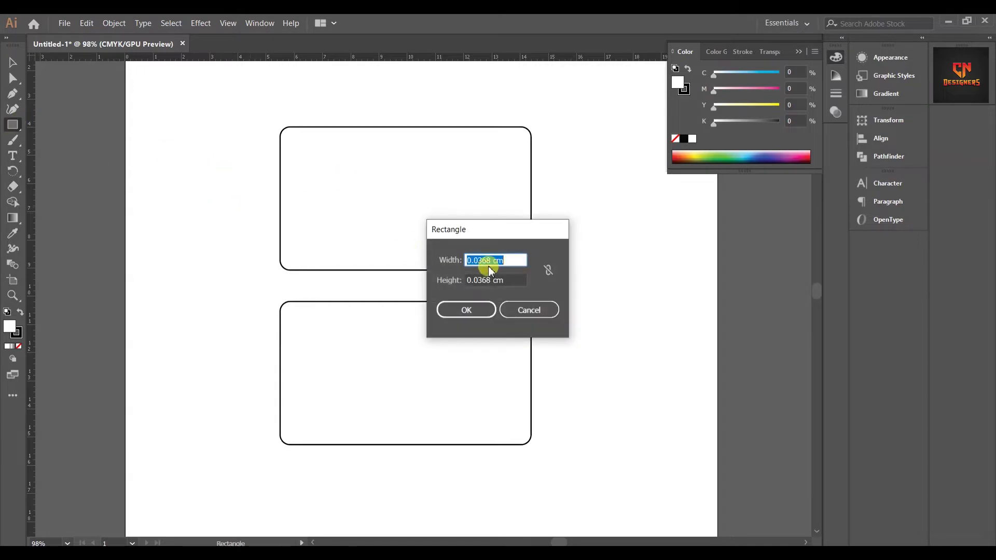
left_click(528, 310)
right_click(451, 58)
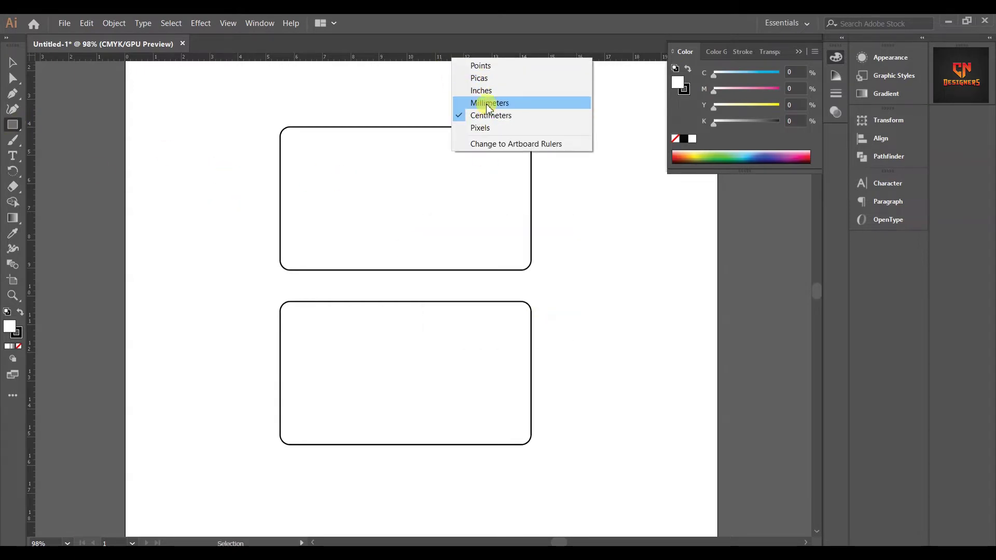
left_click(491, 94)
- Create a rectangle 3.5 in wide and 0.75 in high over the upper card
left_click(215, 194)
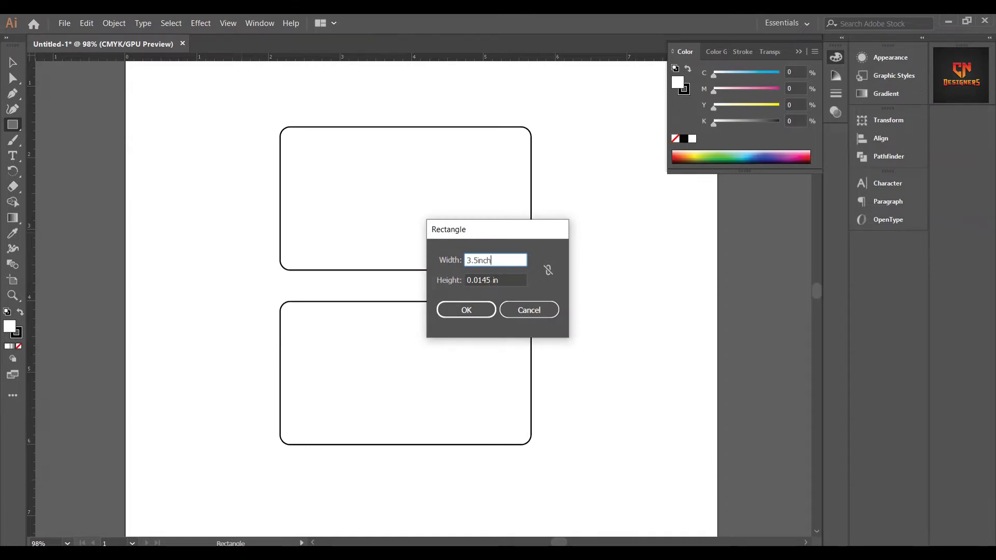
left_click(508, 283)
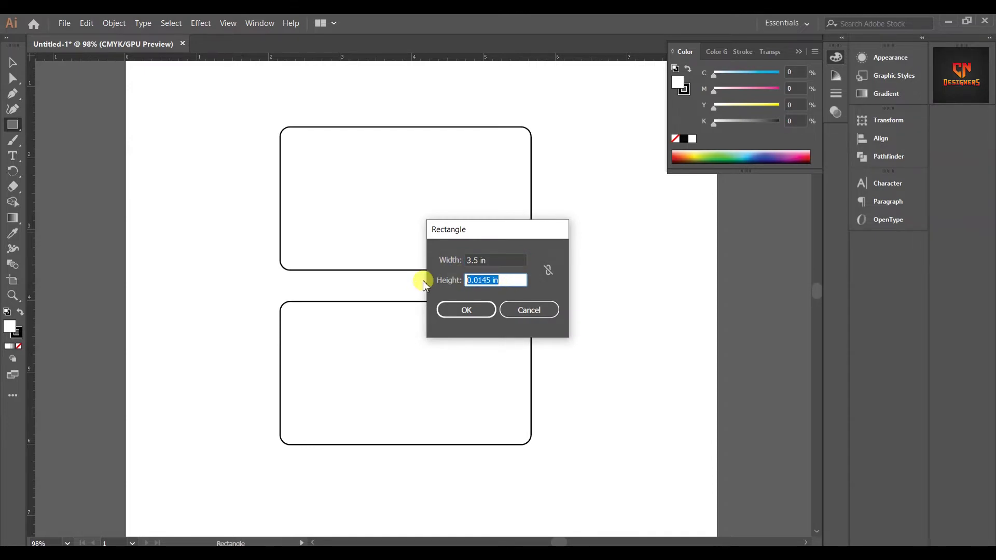
left_click(493, 315)
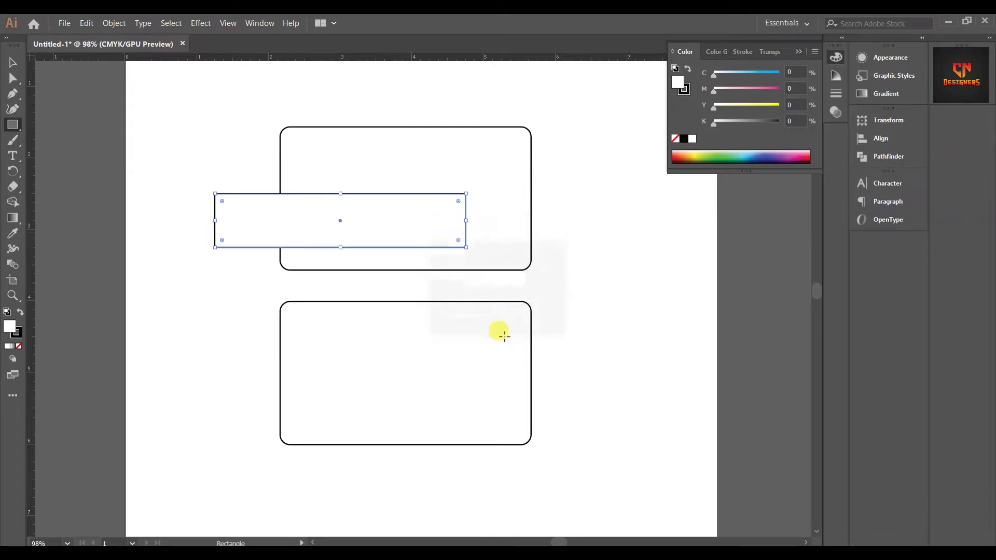
- Fill the upper rounded card with black
left_click(12, 62)
left_click(352, 140)
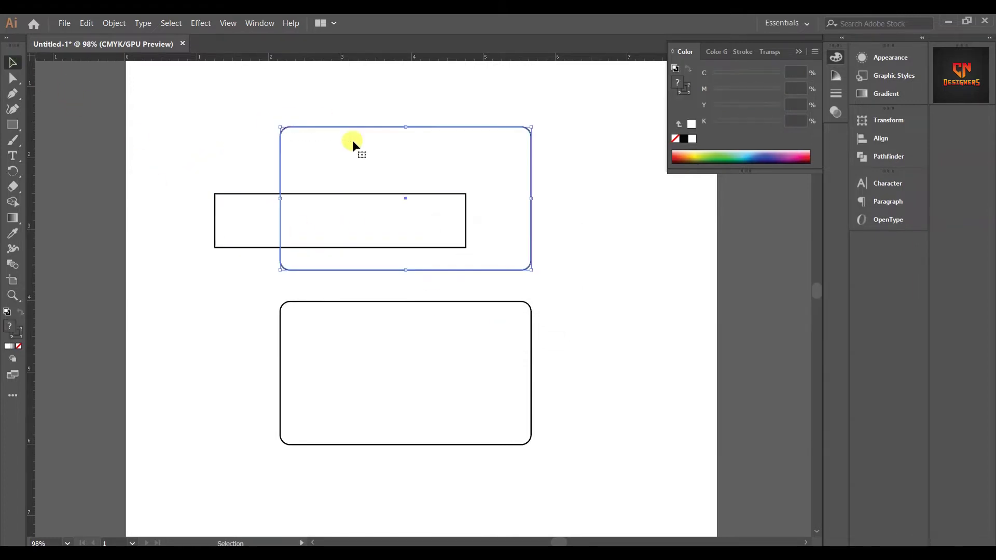
left_click(685, 139)
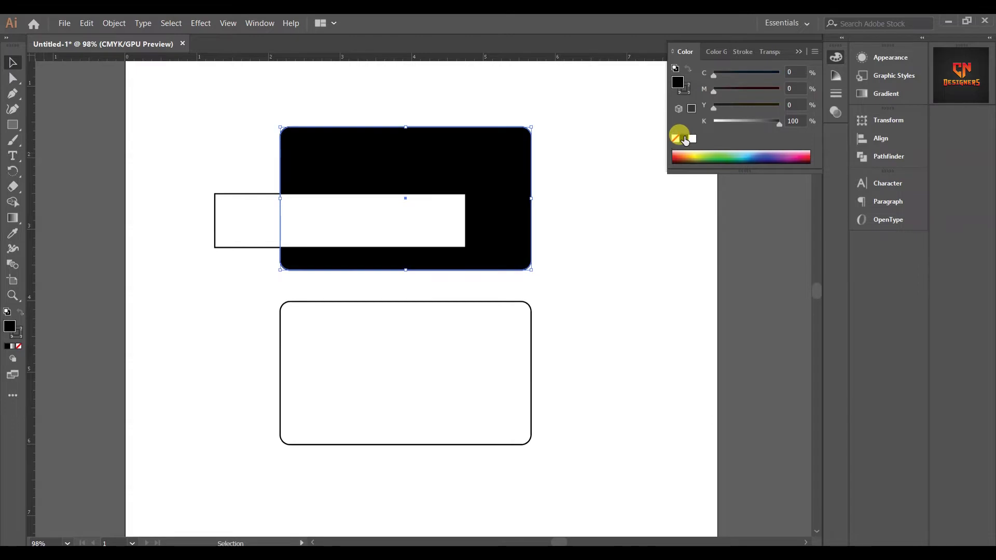
- Move the white rectangle off the upper card and add horizontal and vertical guides crossing at the card's center
left_click_drag(257, 223, 625, 300)
left_click(452, 158)
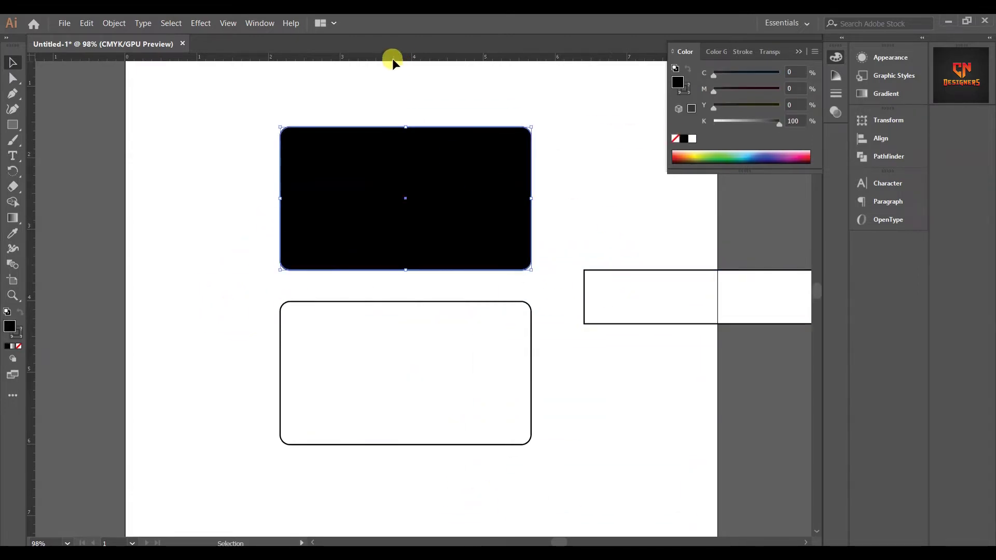
left_click_drag(393, 59, 337, 193)
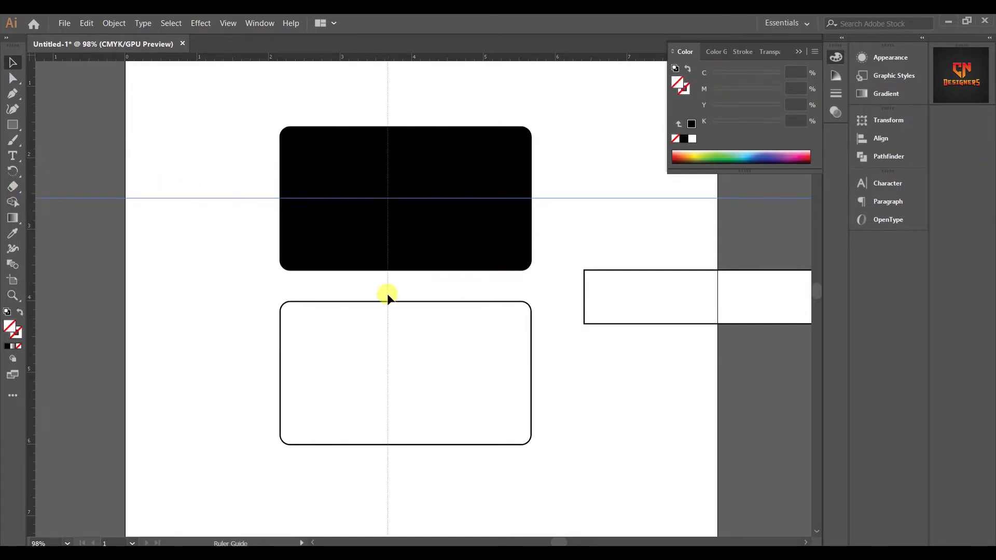
left_click_drag(387, 294, 406, 300)
- Place the white rectangle on the upper card with its top edge on the horizontal center guide
left_click(385, 163)
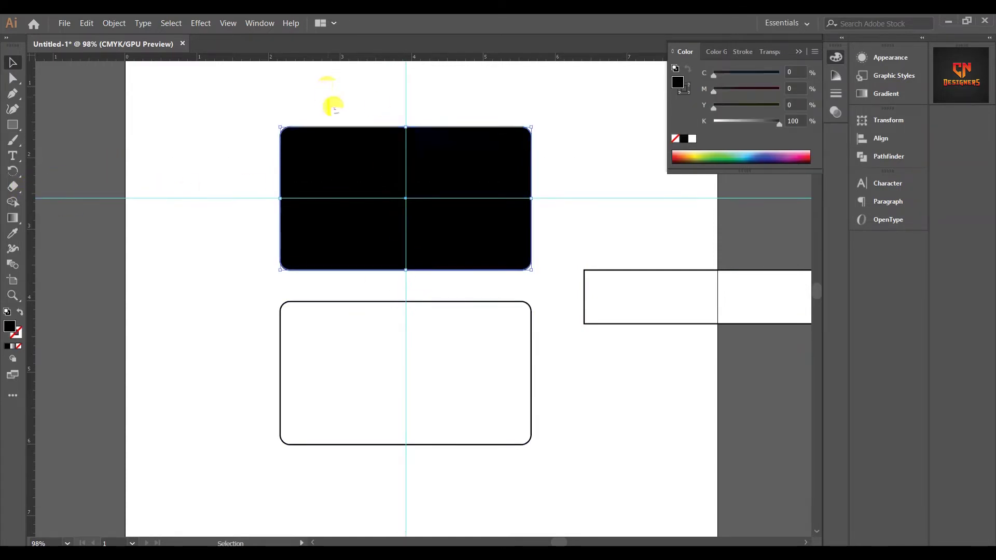
mouse_move(607, 302)
left_mouse_down()
mouse_move(384, 238)
mouse_move(305, 231)
left_mouse_up()
left_click(579, 273)
- Remove the stroke from the black upper card and from the white rectangle on it
left_click(449, 165)
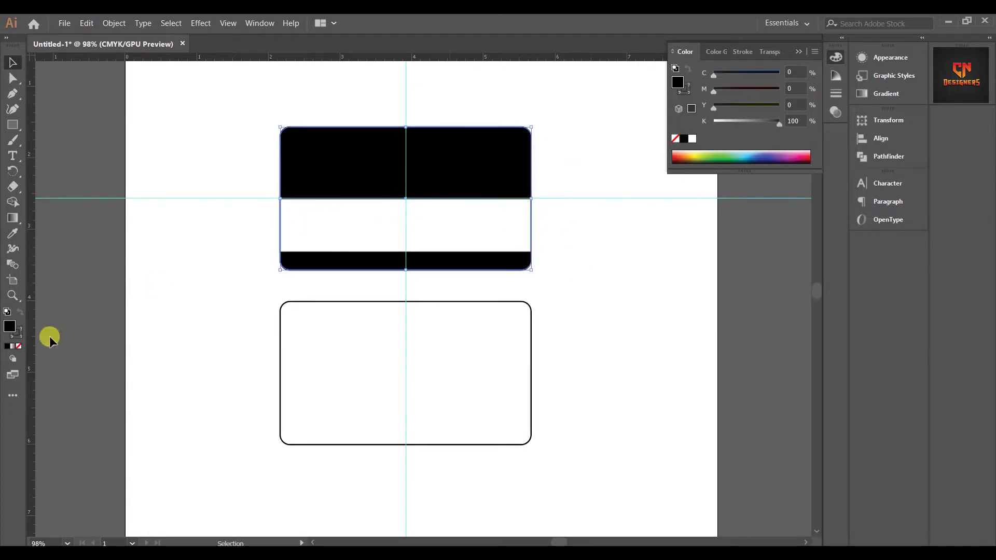
left_click(18, 334)
left_click(240, 169)
left_click(362, 238)
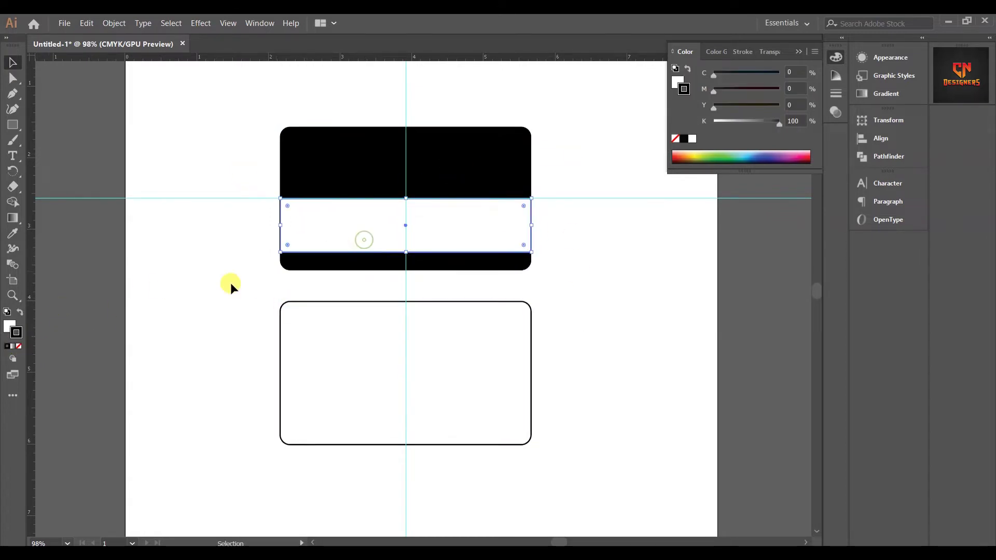
left_click(10, 326)
left_click(19, 346)
left_click(182, 225)
left_click(342, 236)
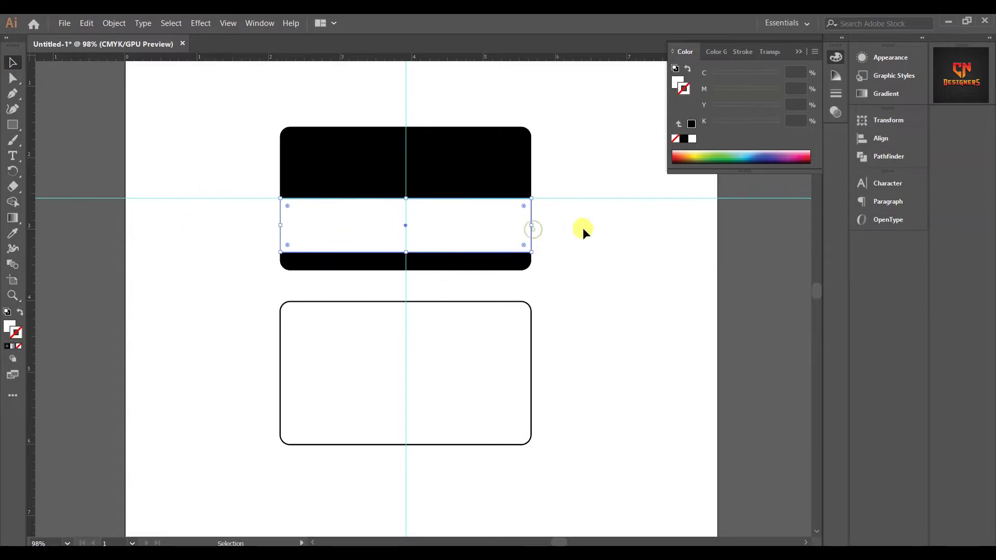
- Align the white rectangle and the upper card on their horizontal centers
left_click_drag(585, 251, 480, 105)
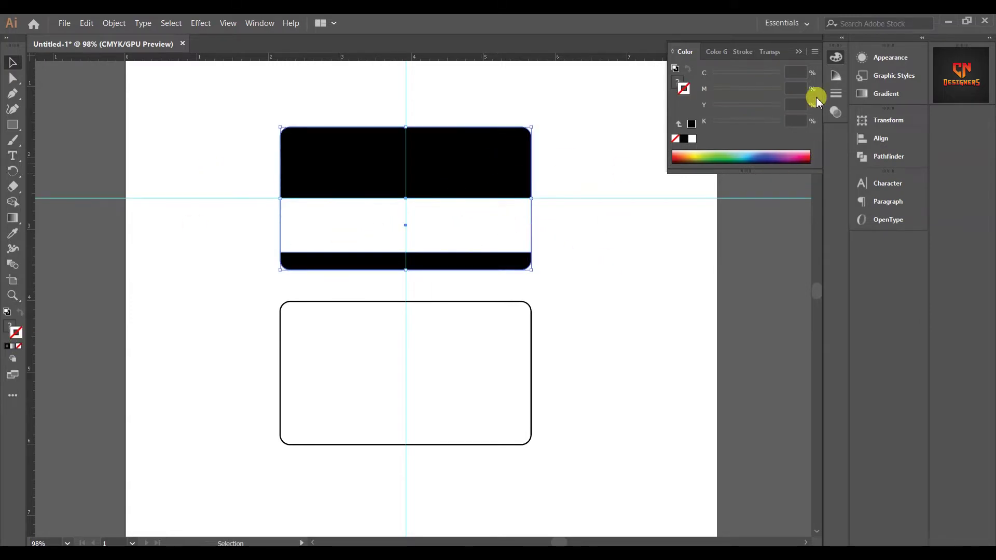
left_click(881, 138)
left_click(737, 151)
left_click(610, 146)
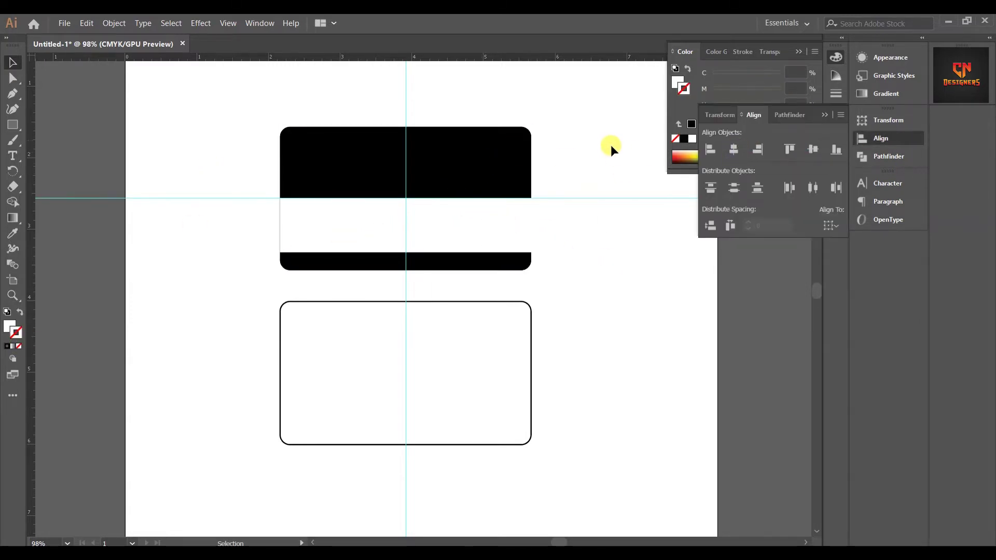
- Apply the upper card's black, strokeless style to the lower card with the Eyedropper
left_click_drag(611, 304, 239, 378)
left_click(12, 235)
left_click(374, 149)
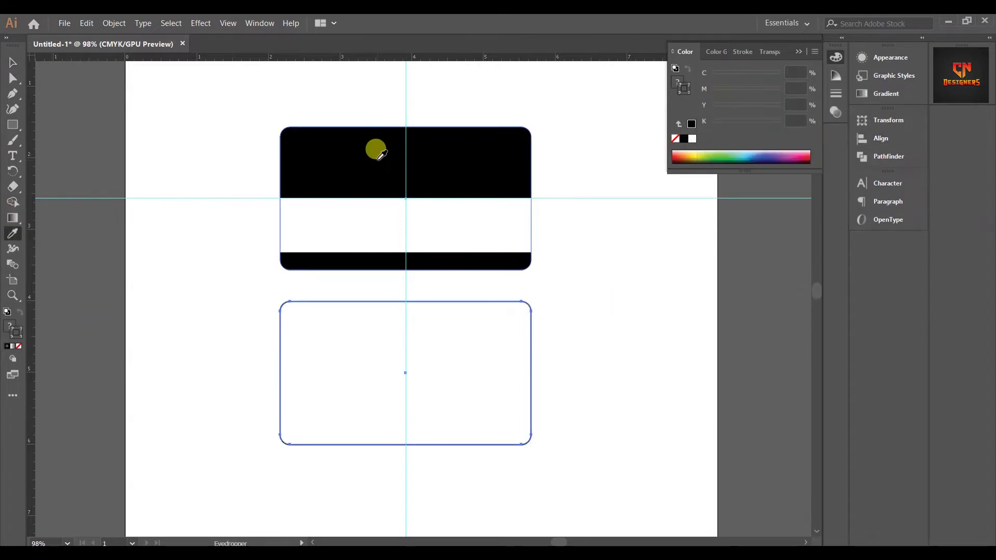
left_click(13, 62)
left_click(558, 327)
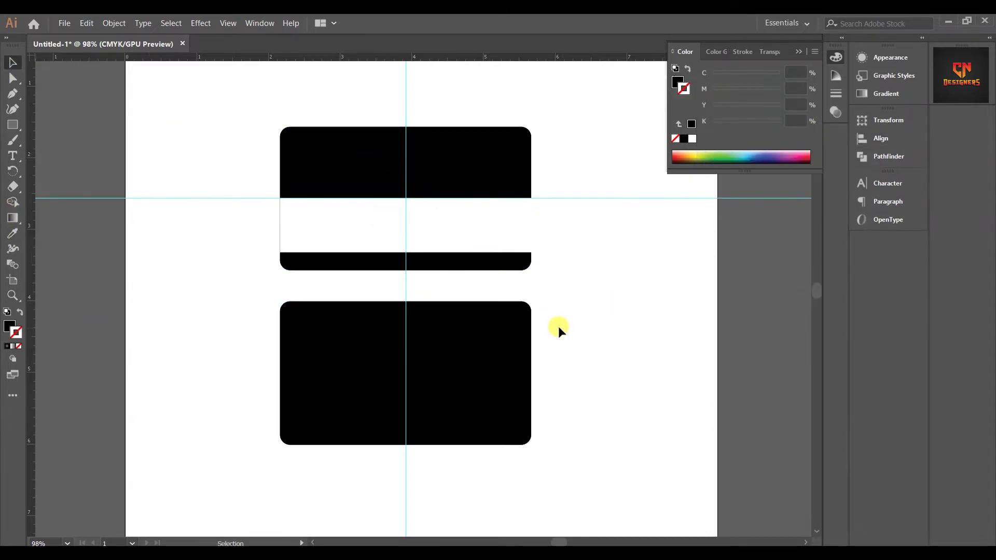
- Create a white 0.2 in by 0.75 in rectangle and place copies inside both short edges of the lower card
left_click(492, 237)
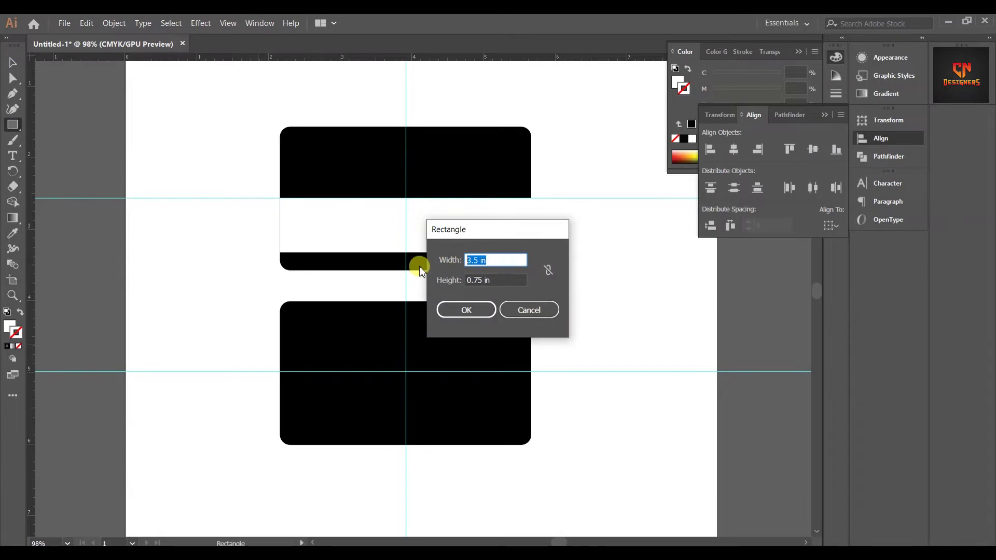
left_click(452, 279)
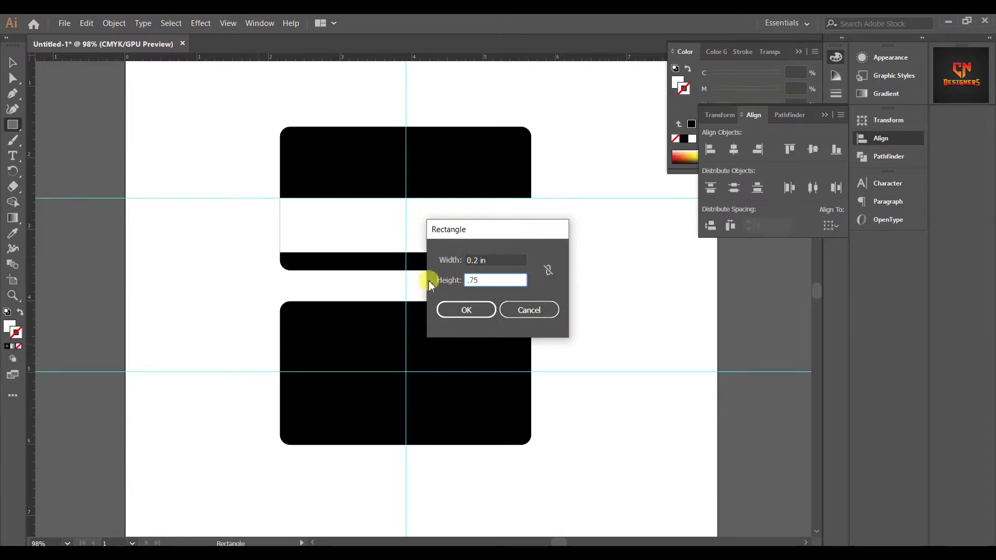
type(".75")
left_click(465, 310)
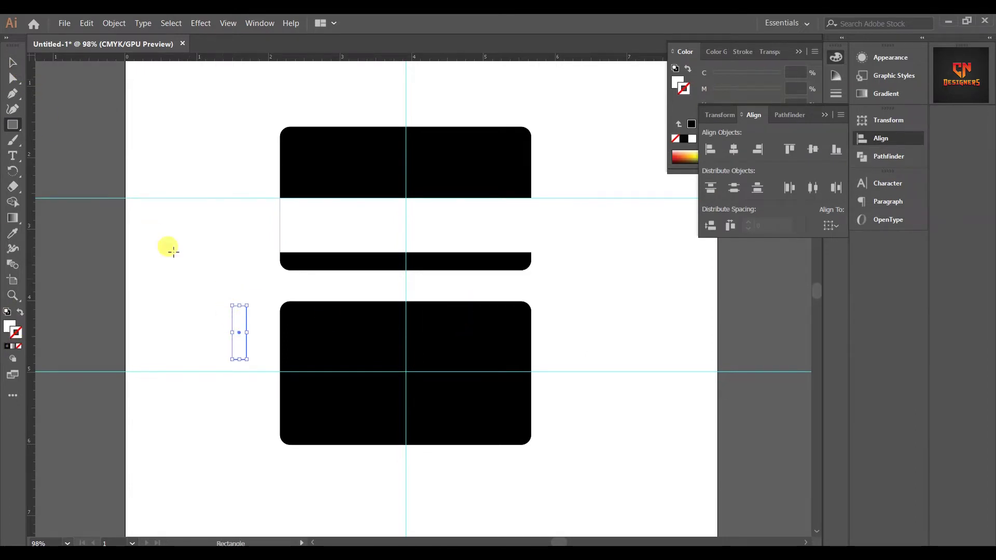
key("v")
left_click_drag(242, 333, 526, 364)
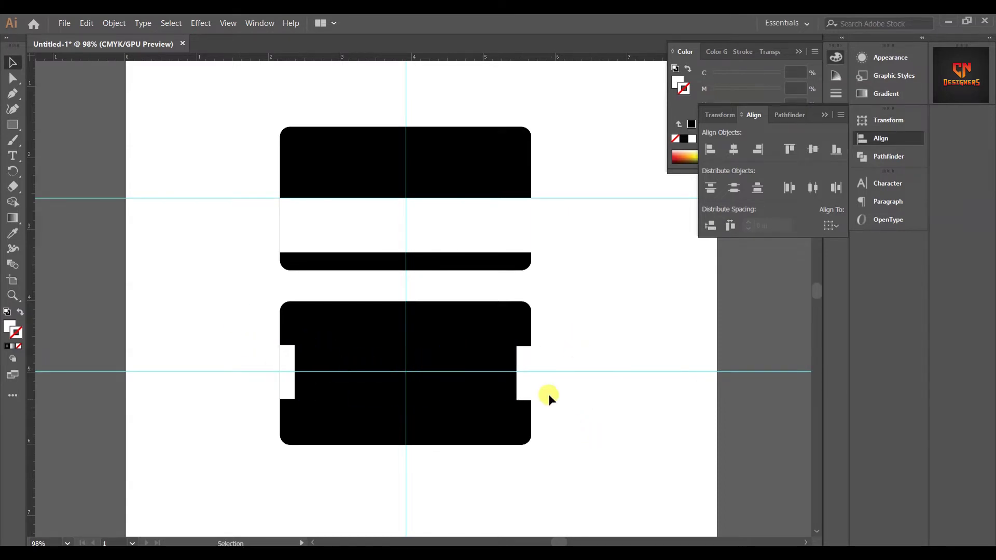
- Align both small white rectangles with the lower card on their vertical centers
left_click(305, 353, "shift")
left_click(288, 348, "shift")
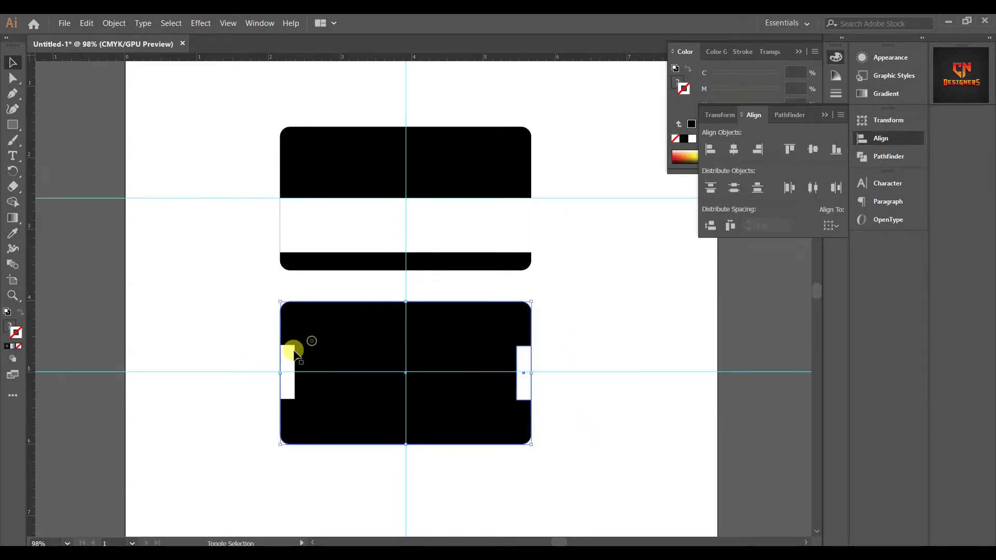
left_click(812, 151)
left_click(597, 316)
- Align the small white rectangle nearest the lower card's left edge flush with that edge
left_click(344, 330)
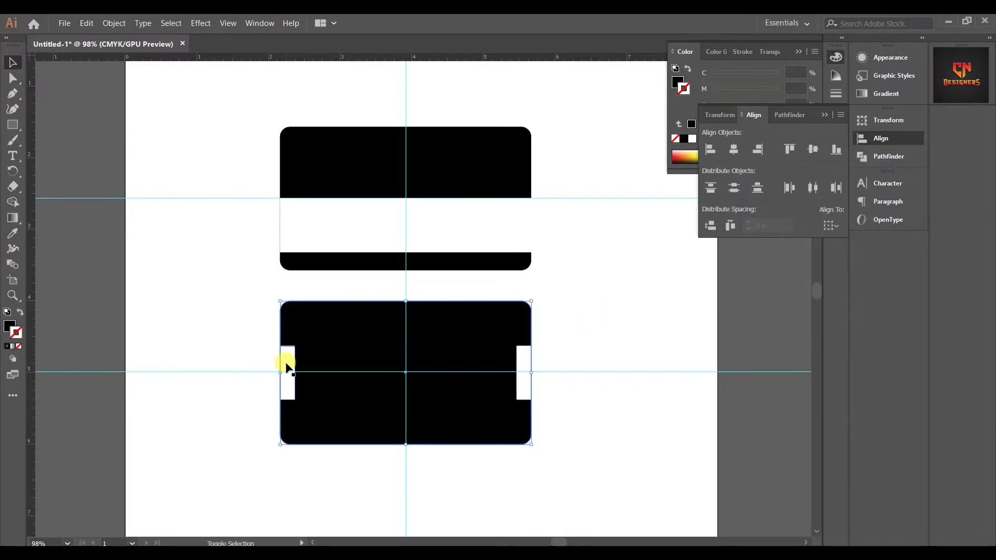
left_click(285, 367, "shift")
left_click(711, 153)
left_click(596, 281)
- Group the lower card with its two small white rectangles
left_click(525, 367)
left_click(487, 332, "shift")
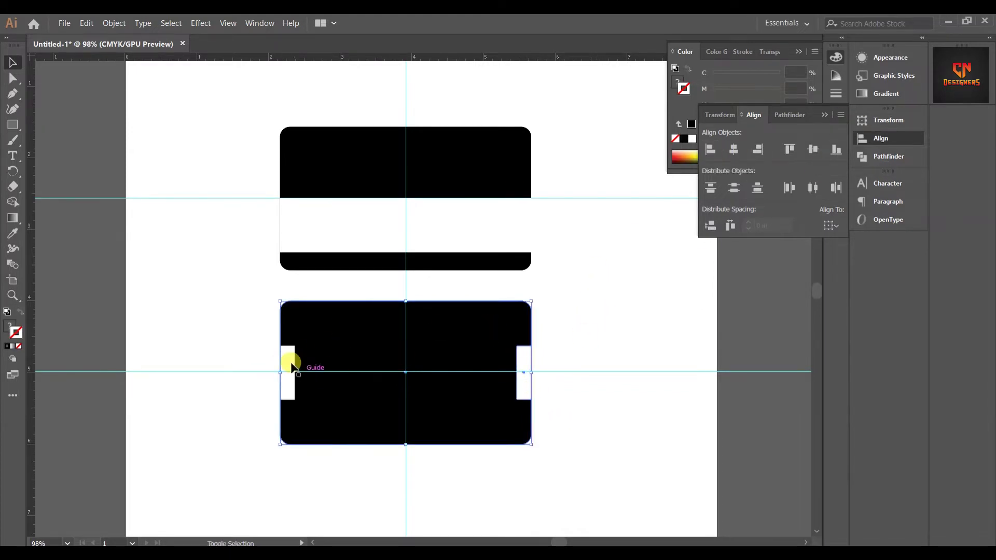
left_click(291, 364, "shift")
right_click(326, 353)
left_click(360, 433)
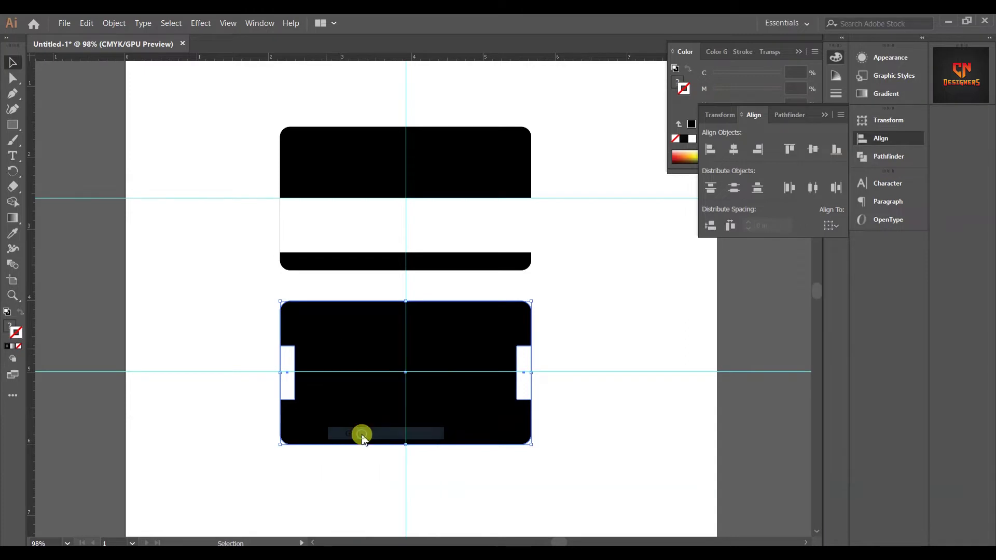
- Group the upper card's artwork with its white band
left_click(493, 228)
right_click(494, 228)
left_click(524, 313)
left_click(584, 300)
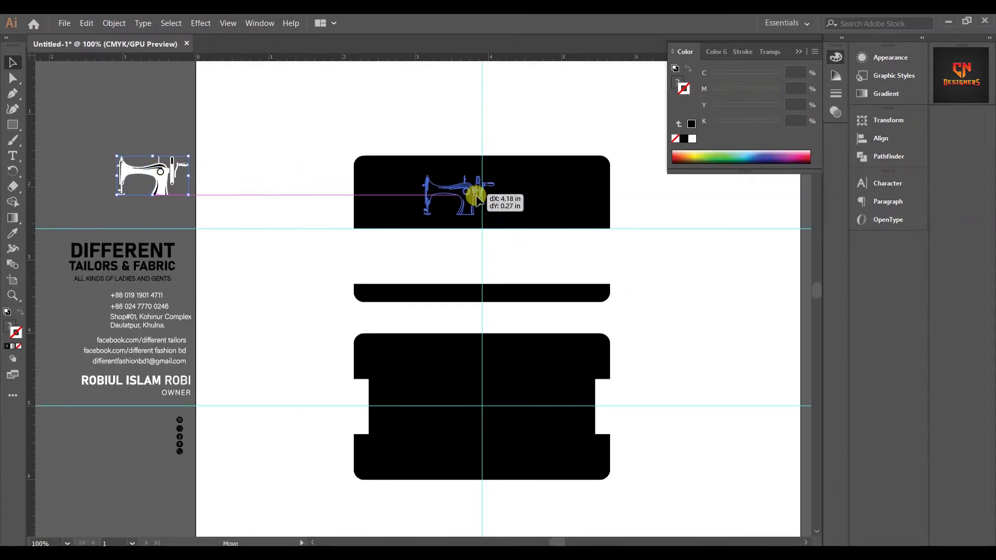
- Move the white sewing machine logo onto the upper card's black area, centered above the white band
left_click_drag(471, 196, 475, 199)
scroll(568, 242, "up", 1)
key("Up")
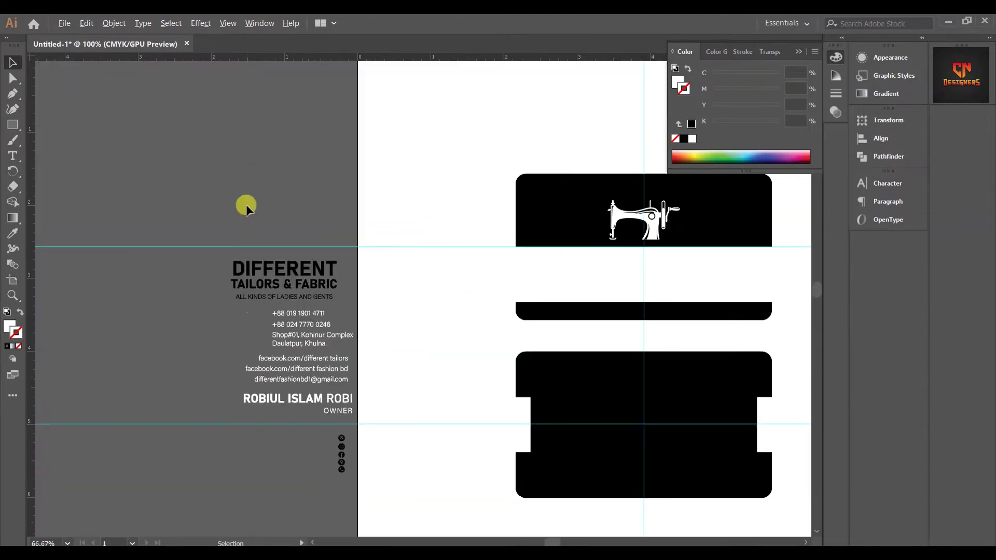
- Move the DIFFERENT TAILORS & FABRIC title and its ALL KINDS OF LADIES AND GENTS tagline into the upper card's white band
left_click_drag(246, 205, 189, 156)
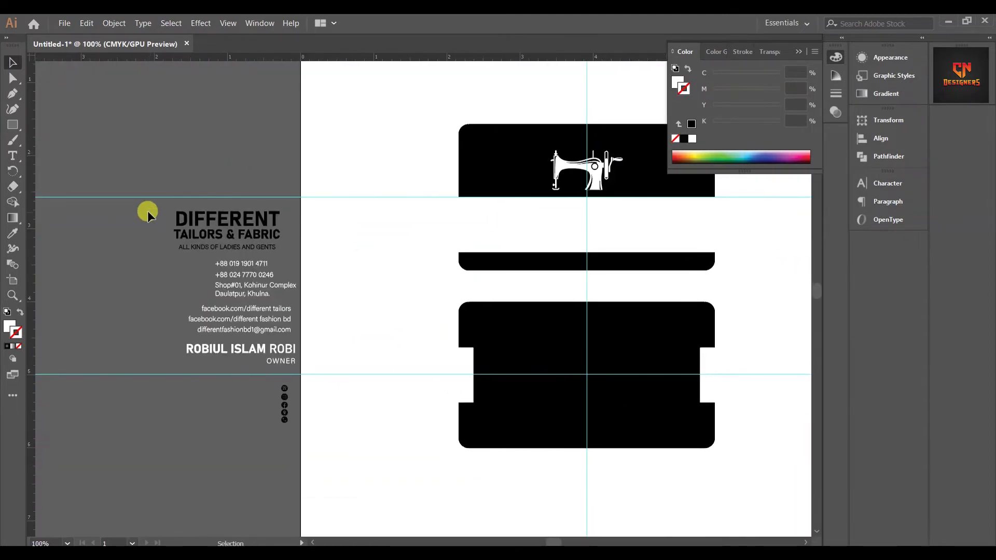
left_click(280, 233)
left_click_drag(265, 219, 627, 211)
left_click(232, 129)
left_click_drag(245, 249, 604, 243)
scroll(576, 242, "up", 3)
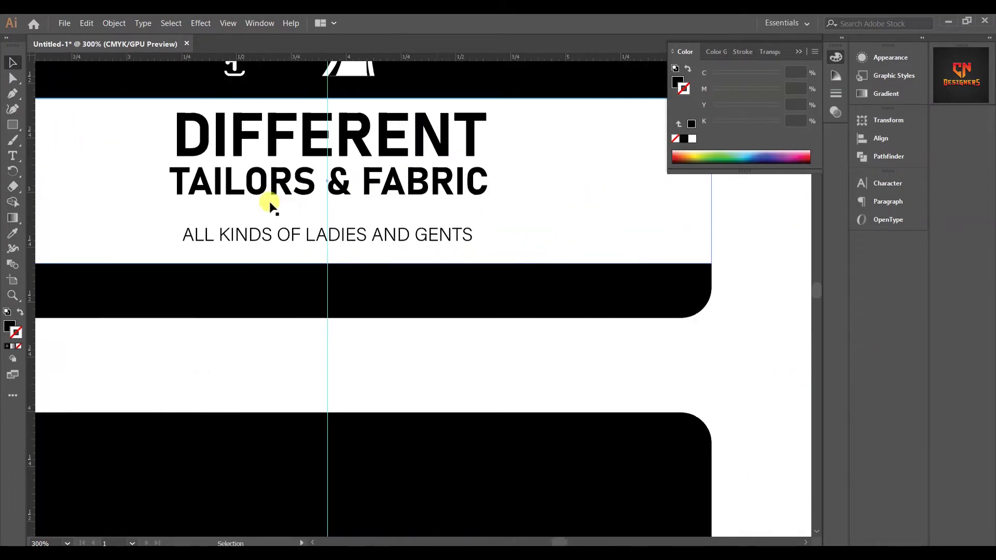
- Draw a horizontal black-stroked line between the TAILORS & FABRIC title and the tagline, wider than the title
left_click(13, 125)
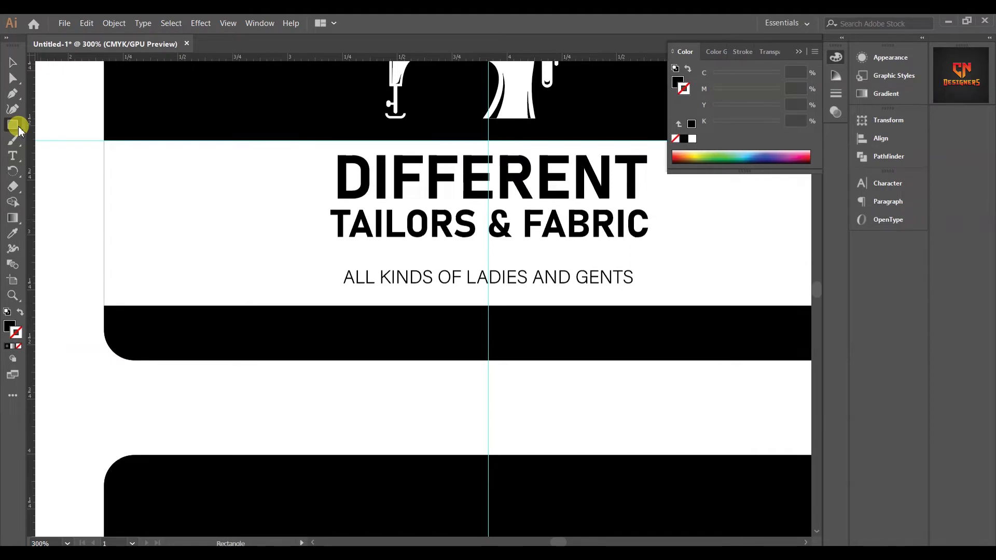
right_click(18, 126)
left_click(82, 188)
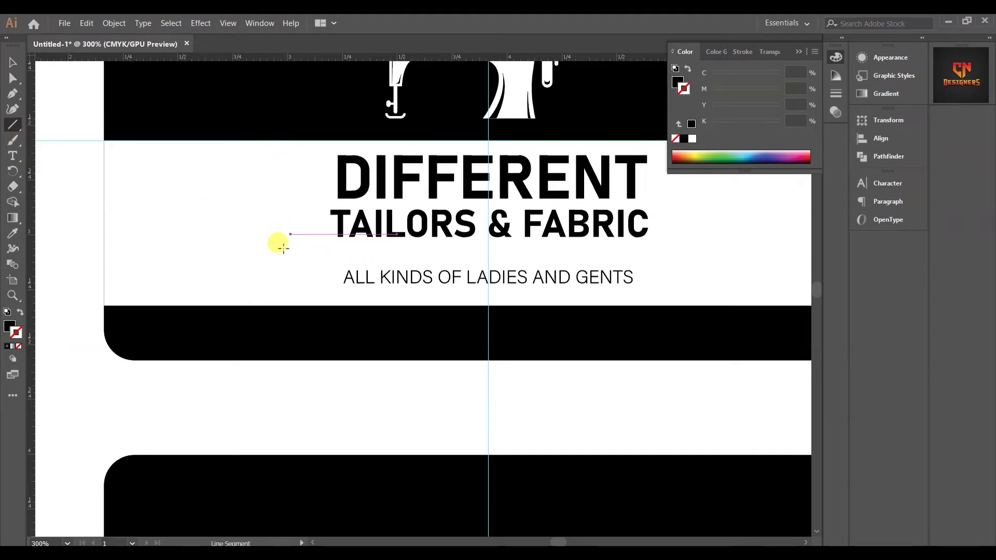
left_click_drag(282, 258, 682, 258)
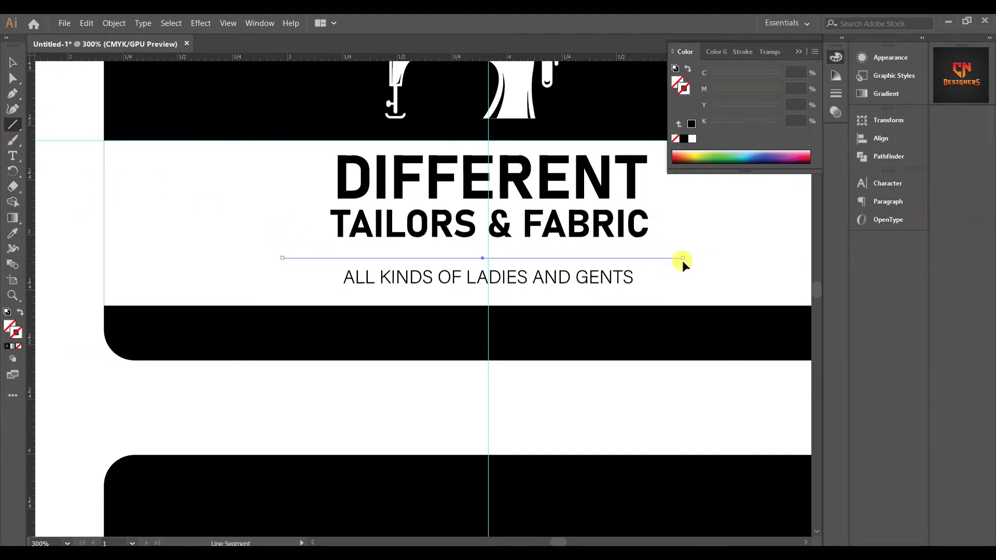
left_click(676, 139)
left_click(685, 139)
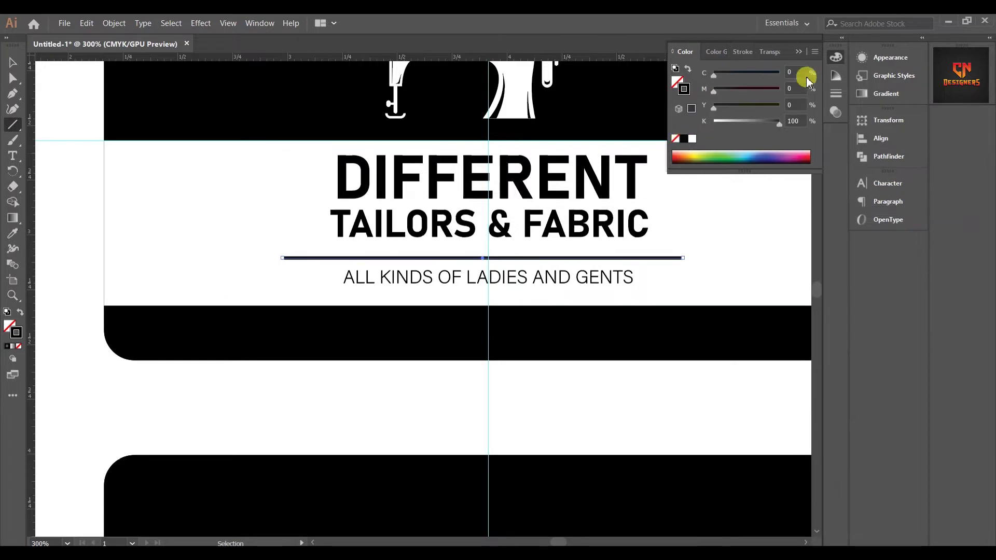
- Set the divider line's stroke weight to 2 pt and deselect it
left_click(742, 51)
left_click(751, 71)
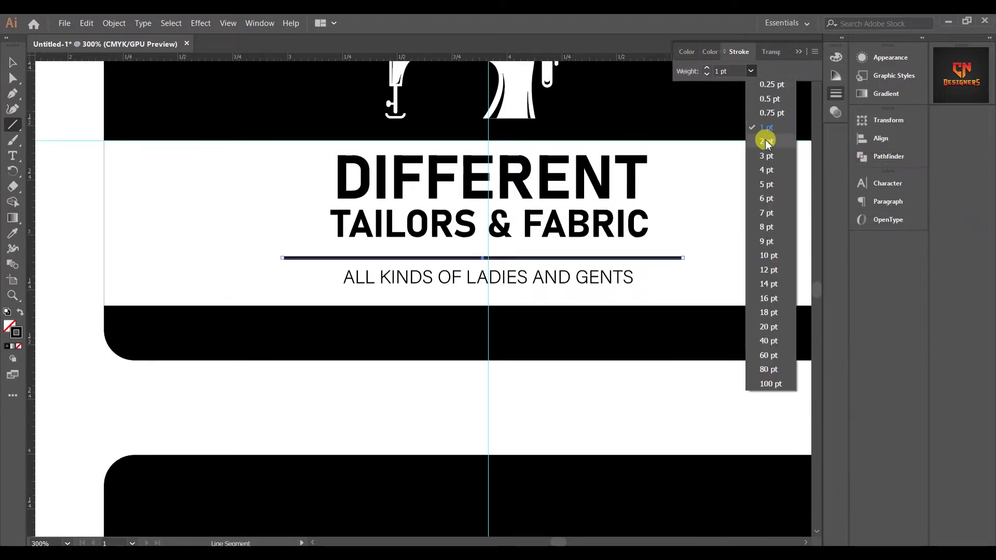
left_click(767, 142)
key("v")
key("ctrl+shift+a")
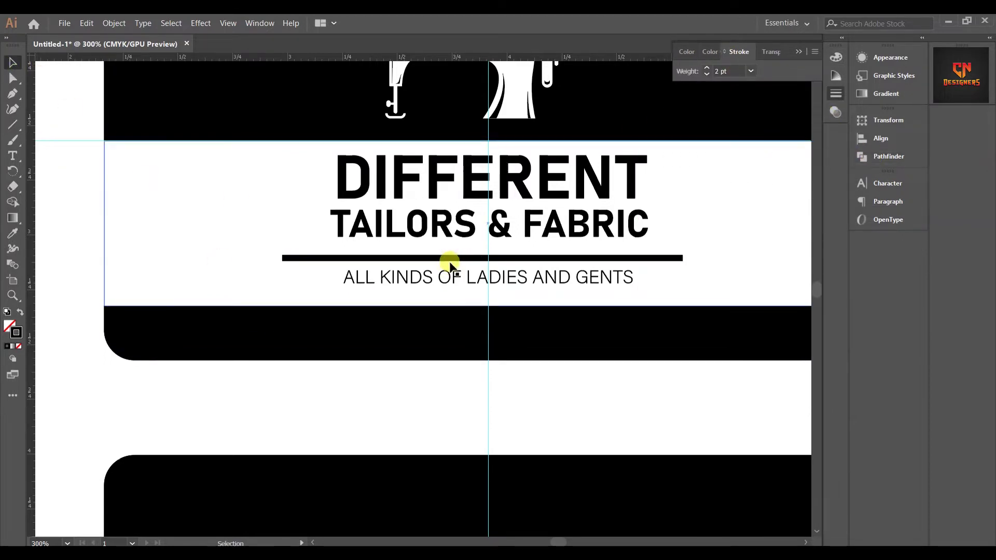
left_click(440, 187)
left_click(436, 237, "shift")
left_click(437, 259, "shift")
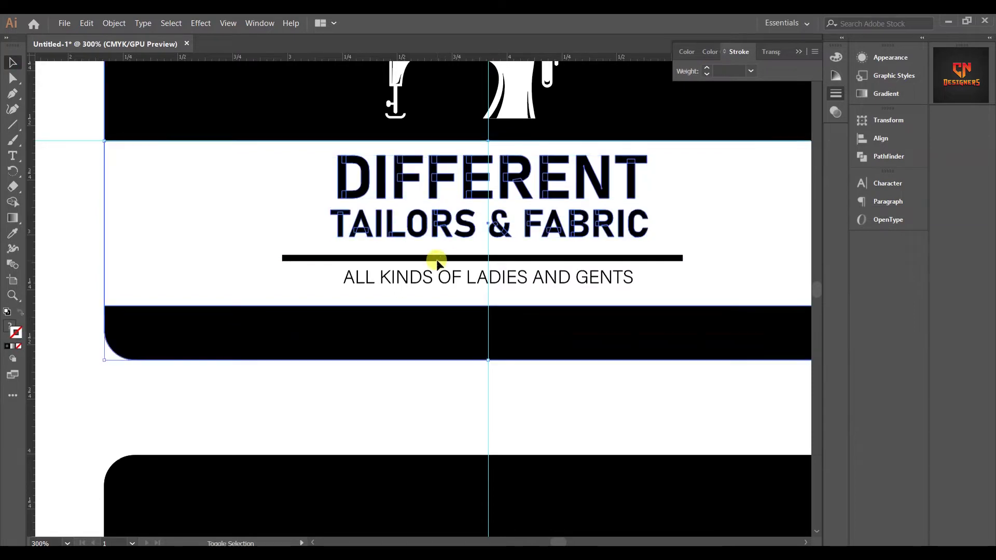
left_click(74, 208)
- Align the sewing machine logo, both title lines, divider line and tagline on their horizontal centers
left_click(344, 182)
left_click(357, 234, "shift")
left_click(366, 259, "shift")
left_click(367, 272, "shift")
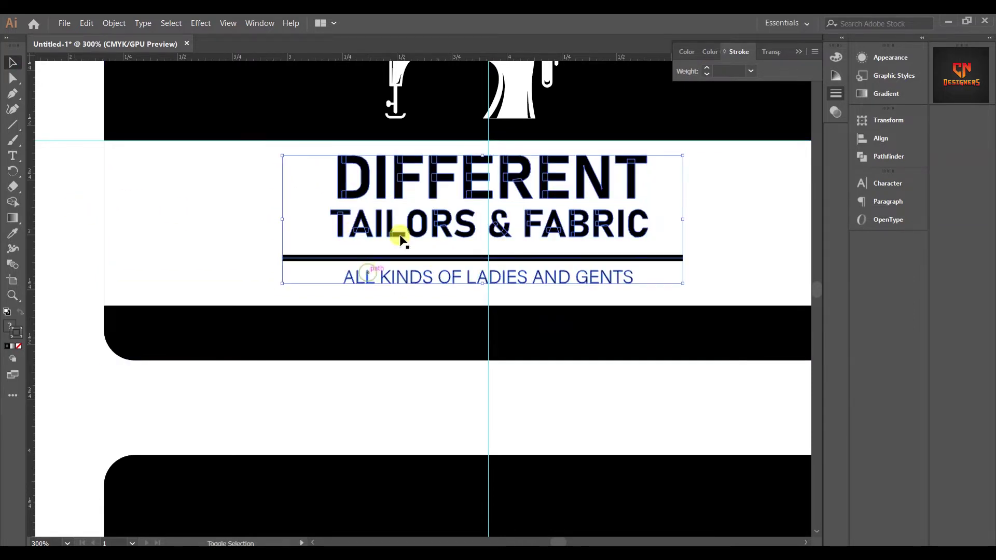
left_click(501, 102, "shift")
scroll(463, 253, "down", 1)
left_click_drag(188, 118, 95, 173)
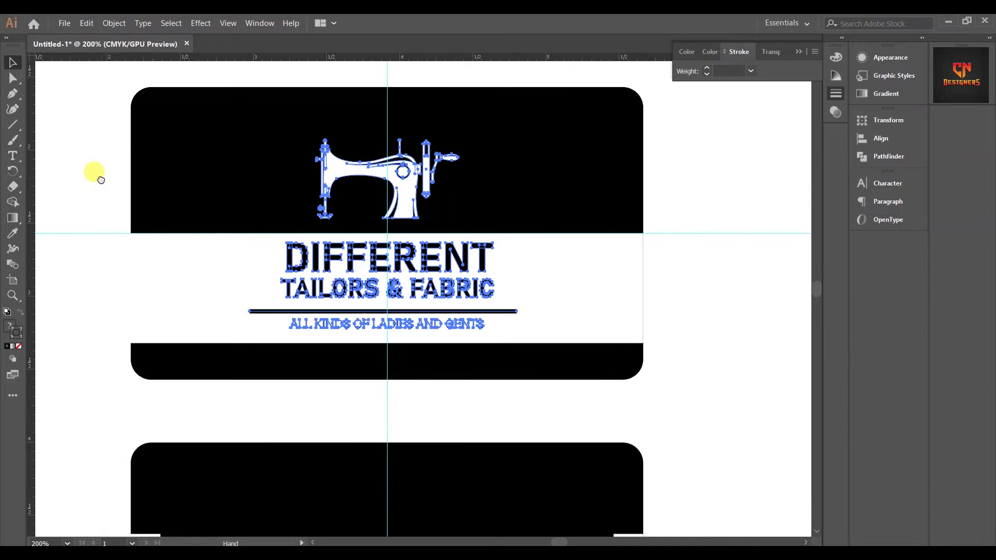
left_click(882, 139)
left_click(734, 150)
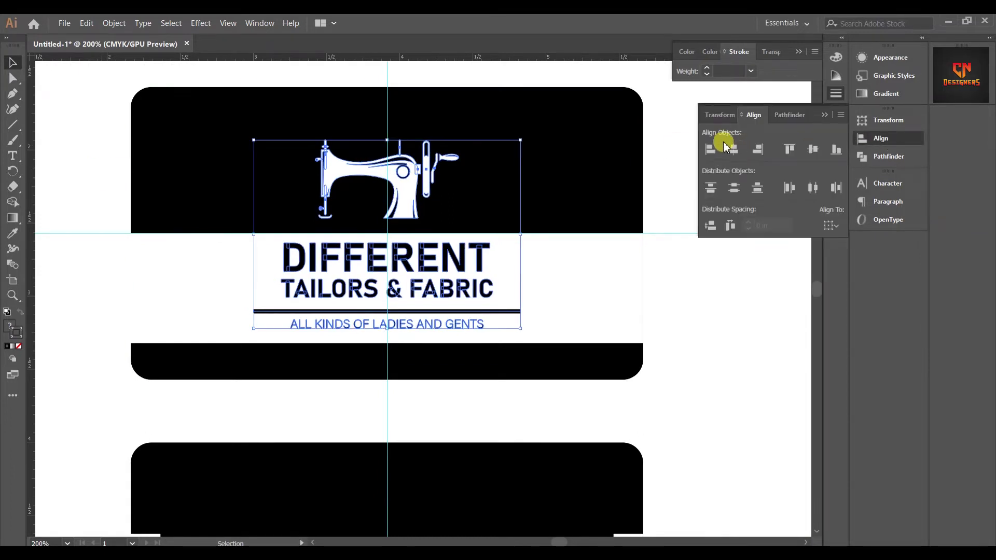
left_click(663, 268)
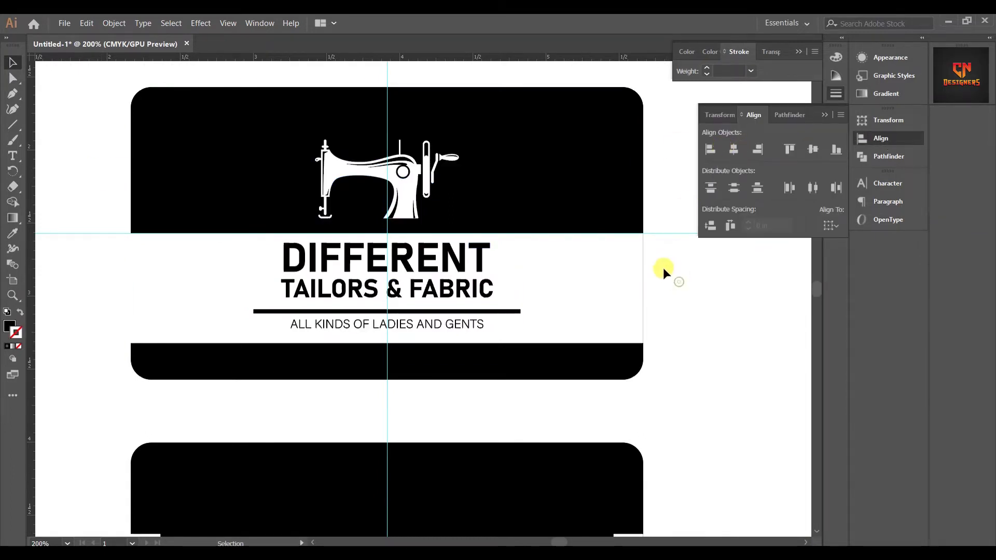
- Reduce the divider line's stroke weight to 1 pt
left_click(514, 312)
left_click(751, 71)
left_click(767, 128)
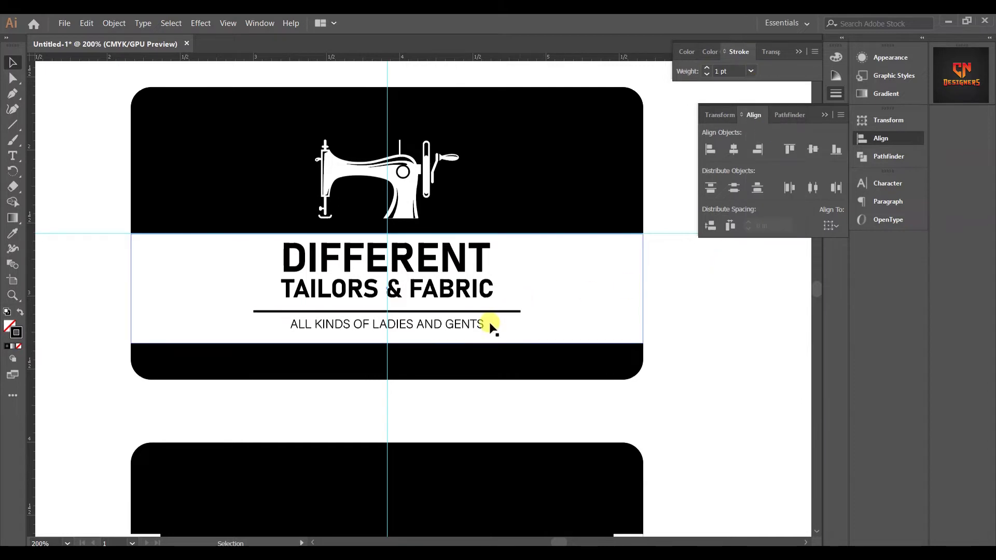
- Nudge DIFFERENT and TAILORS & FABRIC down together, closer to the divider line
left_click(456, 262)
key("Up")
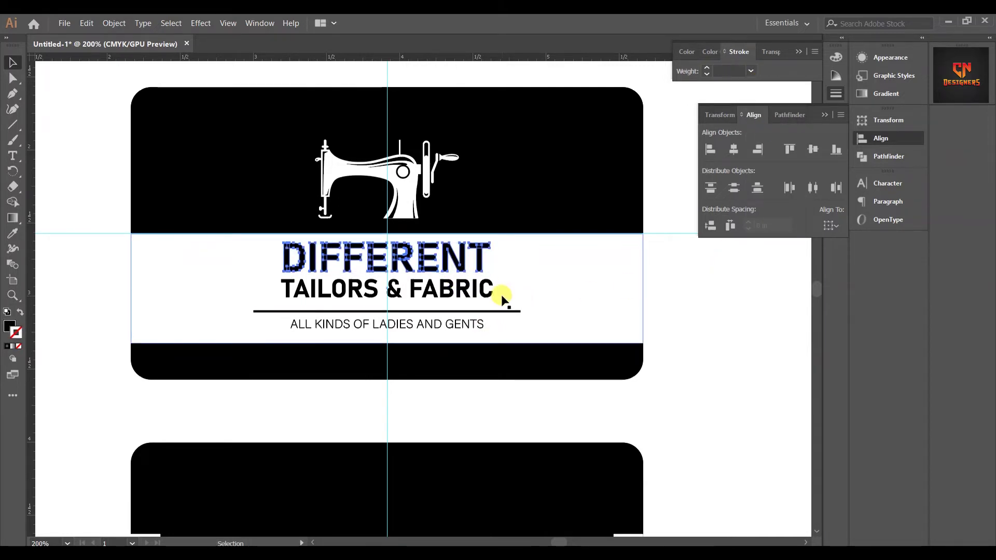
left_click(475, 292, "shift")
key("Down")
key("Down")
key("Down")
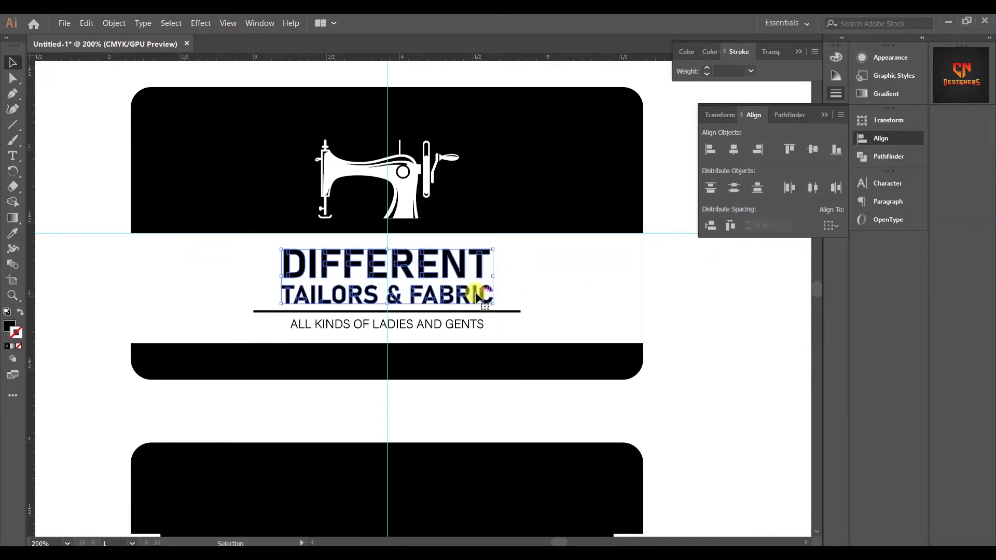
left_click(669, 291)
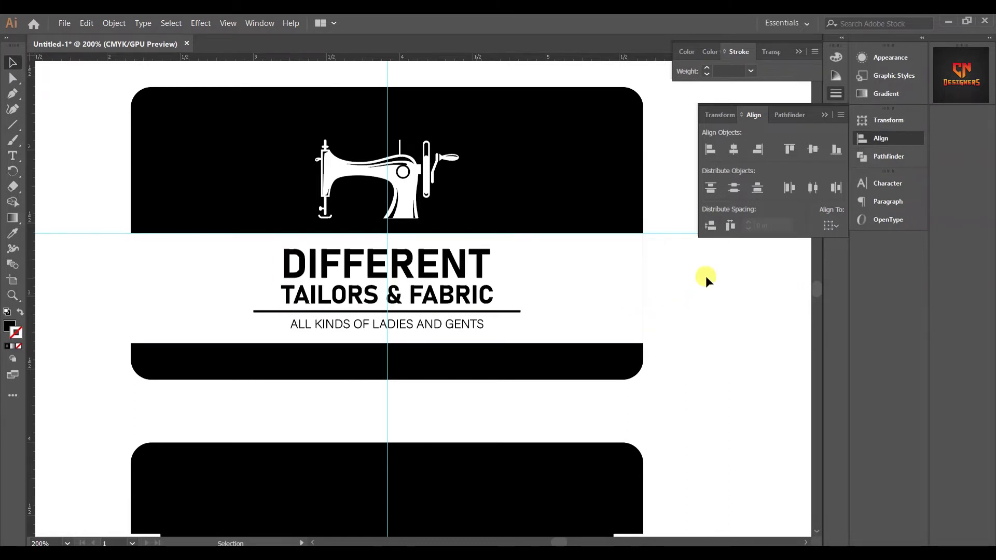
- Center the logo, title, divider line and tagline horizontally on the upper card
left_click(435, 213)
left_click(422, 262, "shift")
left_click(430, 296, "shift")
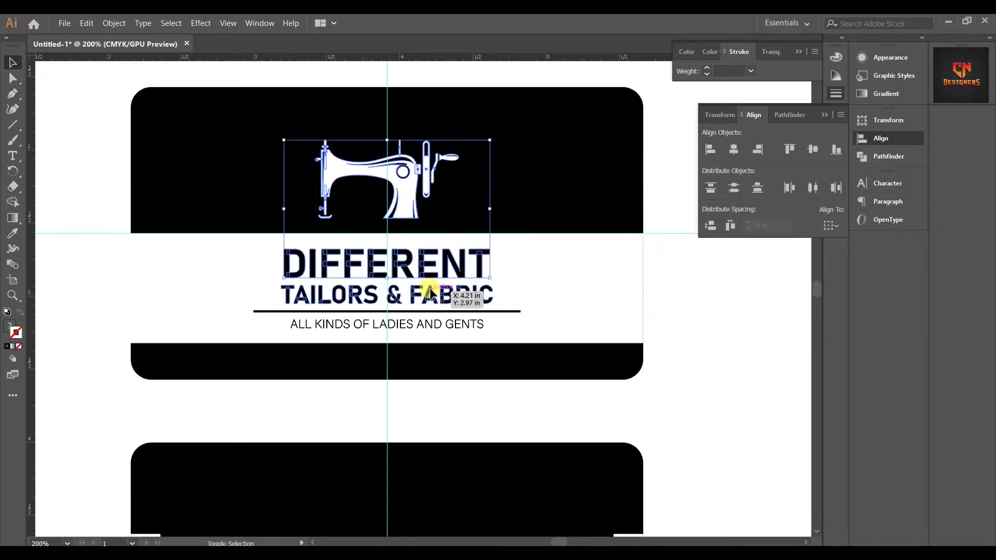
left_click(439, 323, "shift")
left_click(622, 286)
left_click(445, 192, "shift")
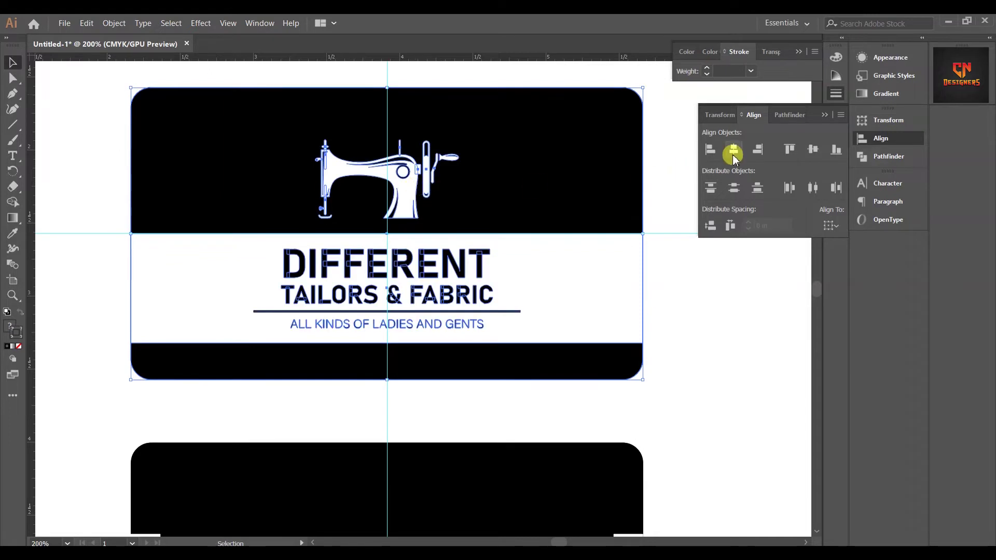
left_click(806, 153)
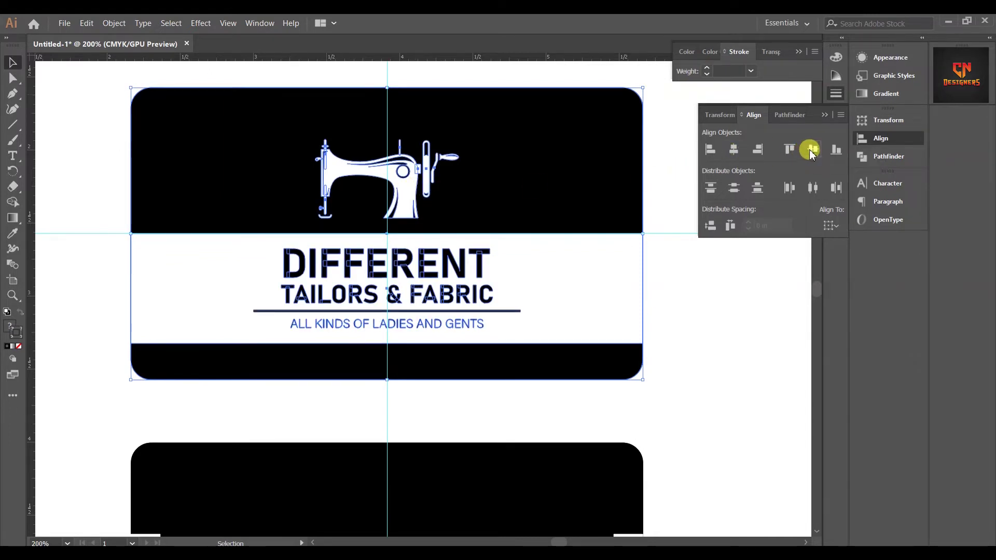
left_click(618, 298)
- Place the phone numbers and shop address on the lower card's right half and delete the originals beside the artboard
scroll(617, 300, "down", 2)
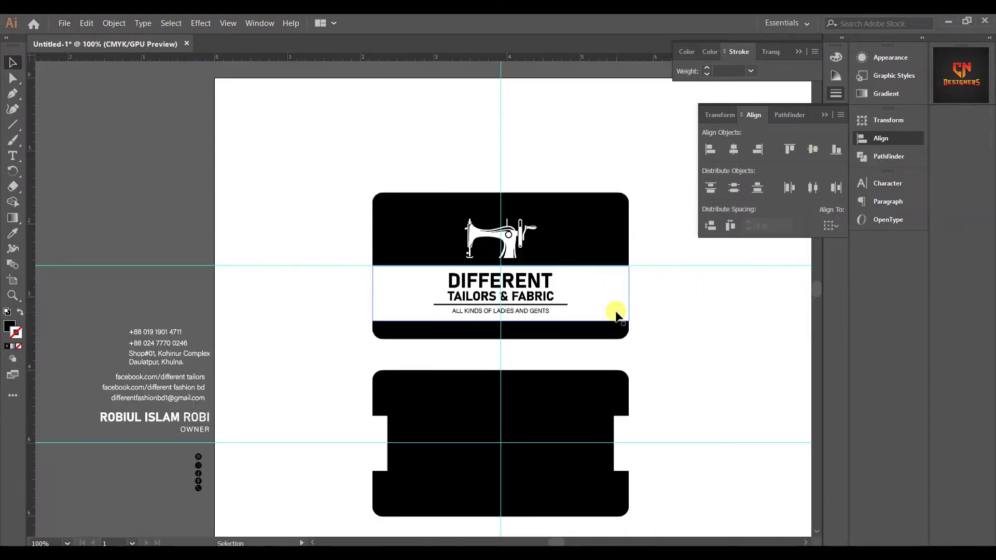
scroll(674, 318, "down", 2)
left_click_drag(212, 247, 601, 361)
left_click(723, 416)
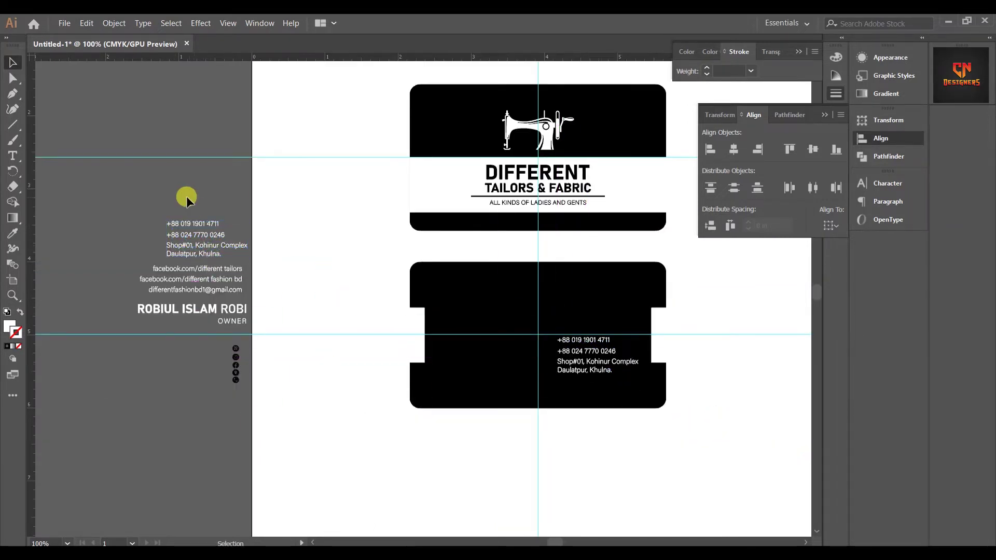
left_click(213, 253)
key("Delete")
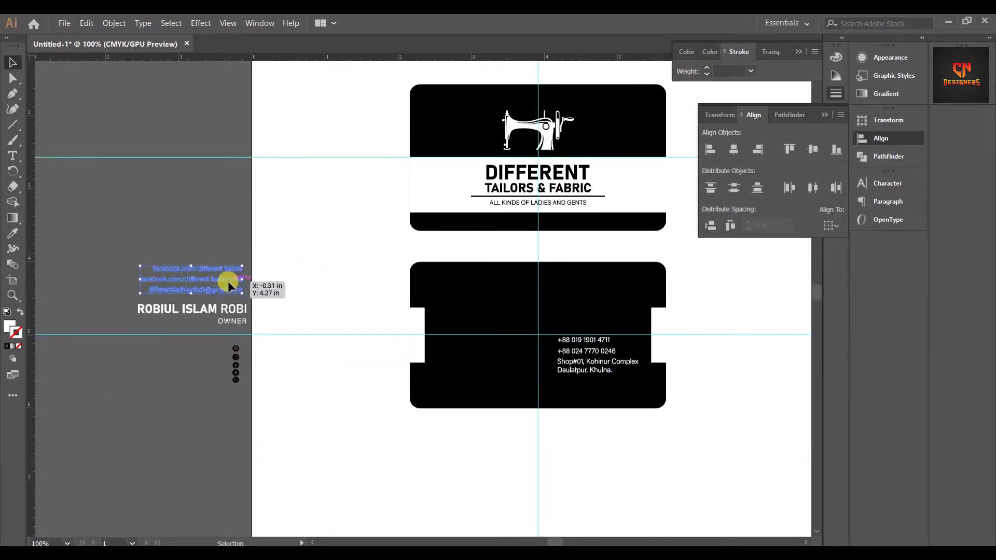
- Move the Facebook and e-mail lines, then the owner's name and OWNER title, onto the lower card's left half
left_click_drag(228, 281, 517, 354)
left_click(244, 326)
left_click_drag(244, 326, 532, 318)
left_click(397, 448)
- Ungroup the lower card's background shape and its two small white rectangles
scroll(416, 331, "up", 2)
scroll(438, 313, "up", 2)
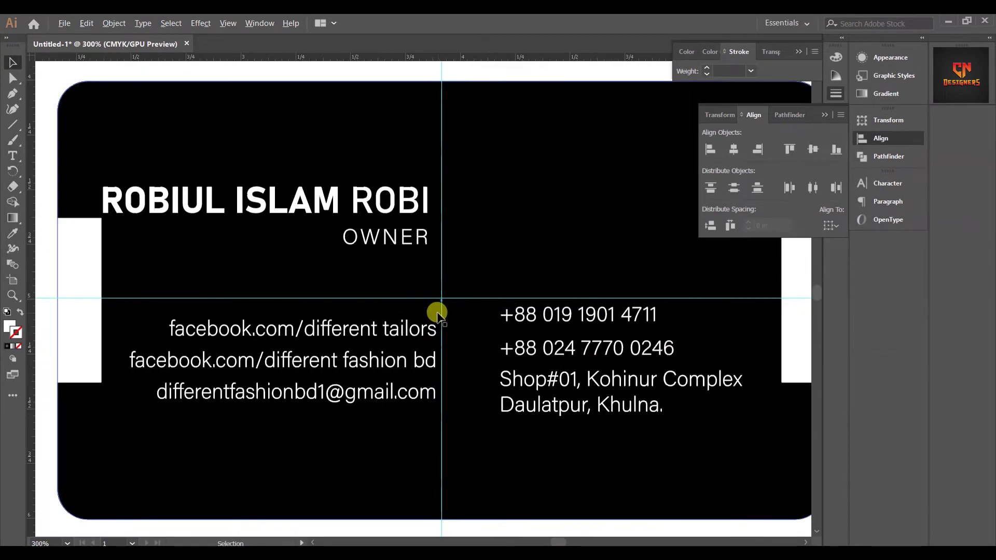
scroll(438, 309, "up", 1)
scroll(439, 307, "down", 2)
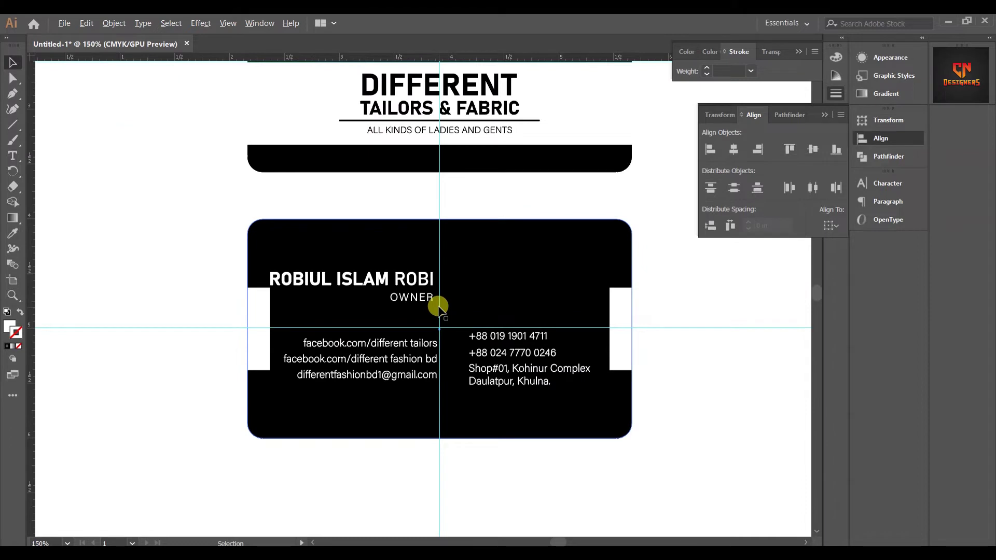
scroll(438, 307, "up", 2)
scroll(439, 302, "down", 2)
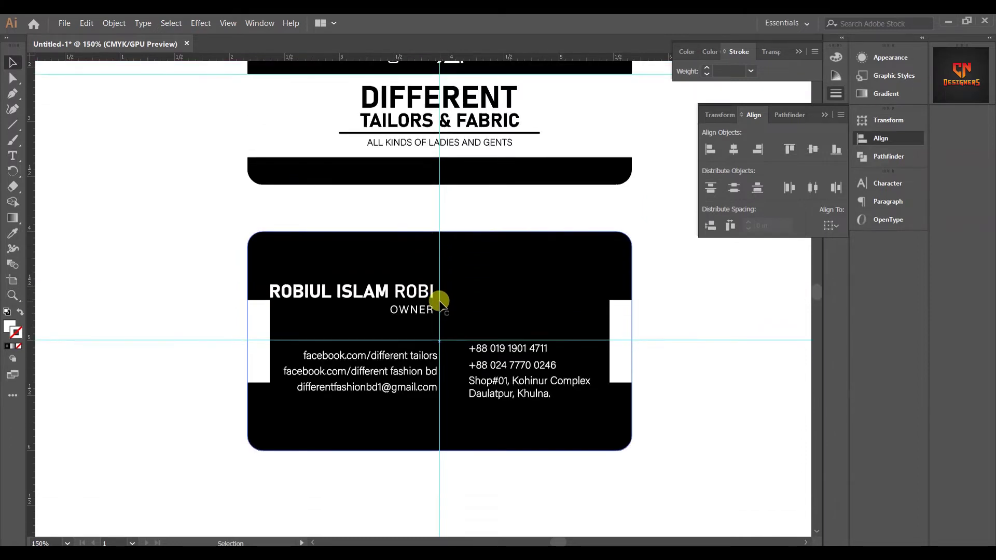
left_click(264, 358)
right_click(567, 280)
left_click(610, 382)
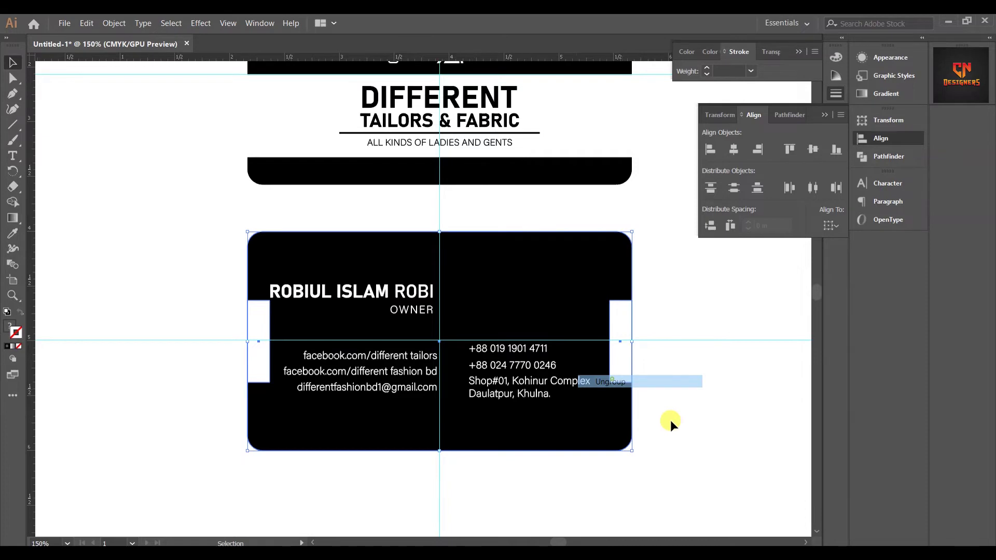
left_click(670, 421)
- Nudge the owner's name and OWNER title up toward the lower card's top edge and right against the vertical center guide
scroll(415, 220, "up", 1)
scroll(390, 284, "up", 1)
scroll(392, 280, "down", 3)
left_click(405, 239)
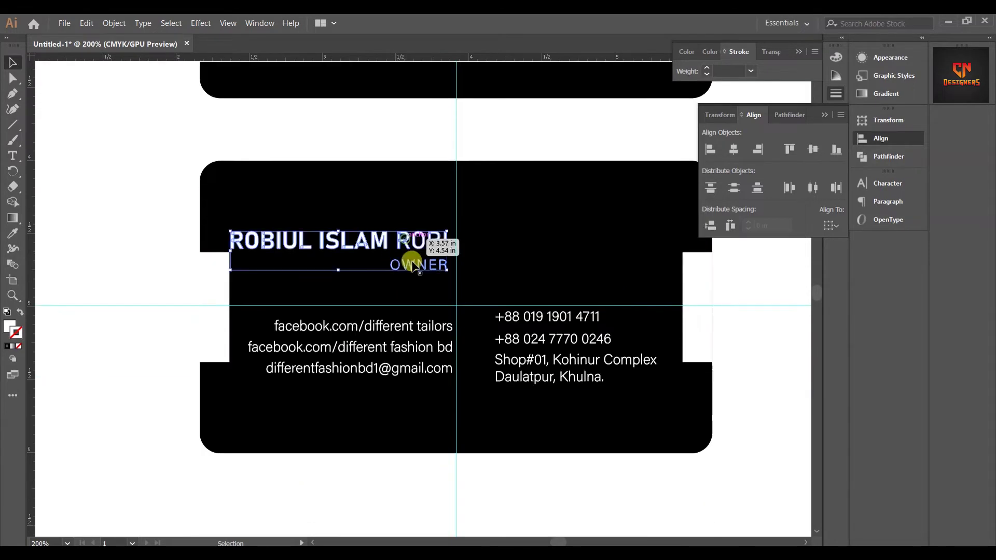
key("shift+Up")
key("shift+Up")
key("Down")
key("Down")
key("Right")
key("Right")
key("Right")
key("Right")
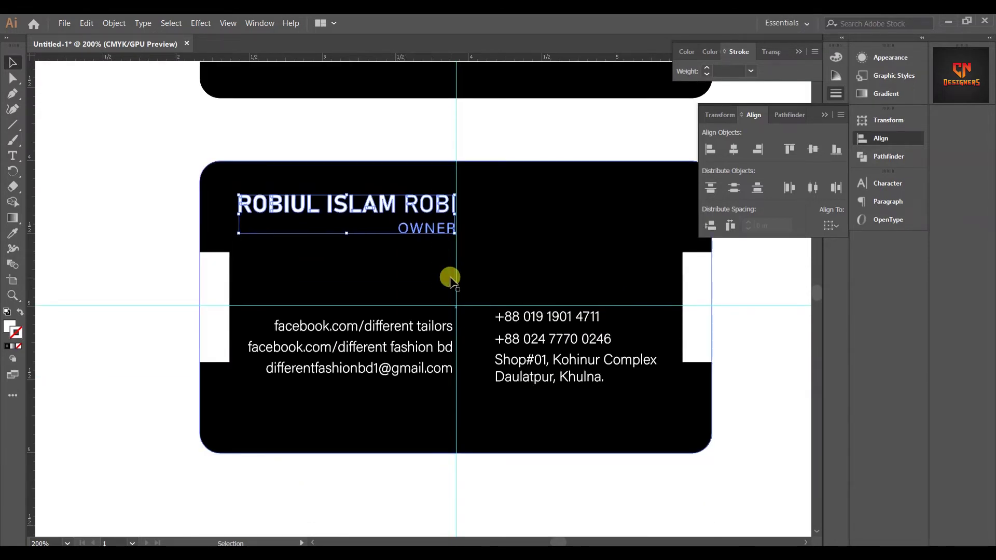
key("Right")
key("Right")
key("Right")
key("Down")
key("Left")
key("Left")
key("Left")
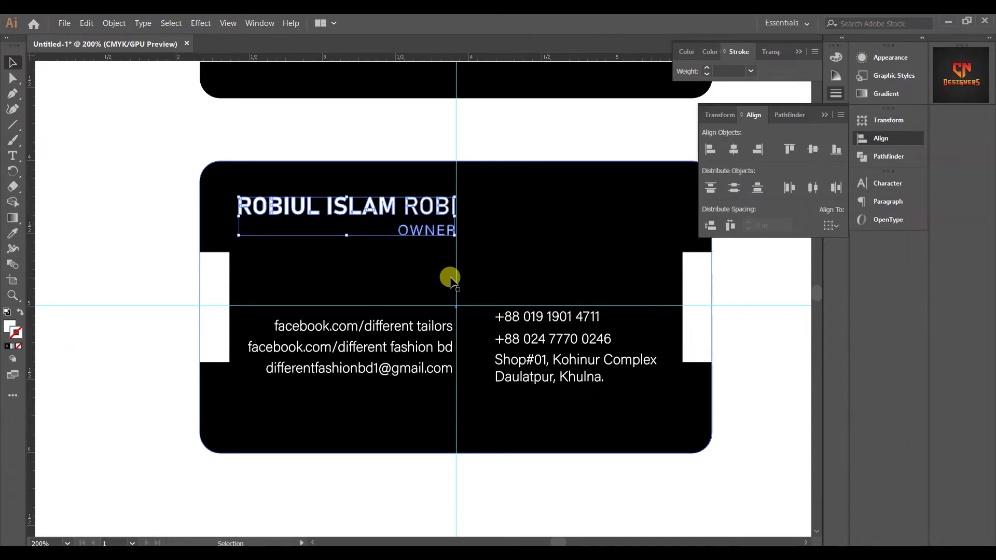
left_click(97, 214)
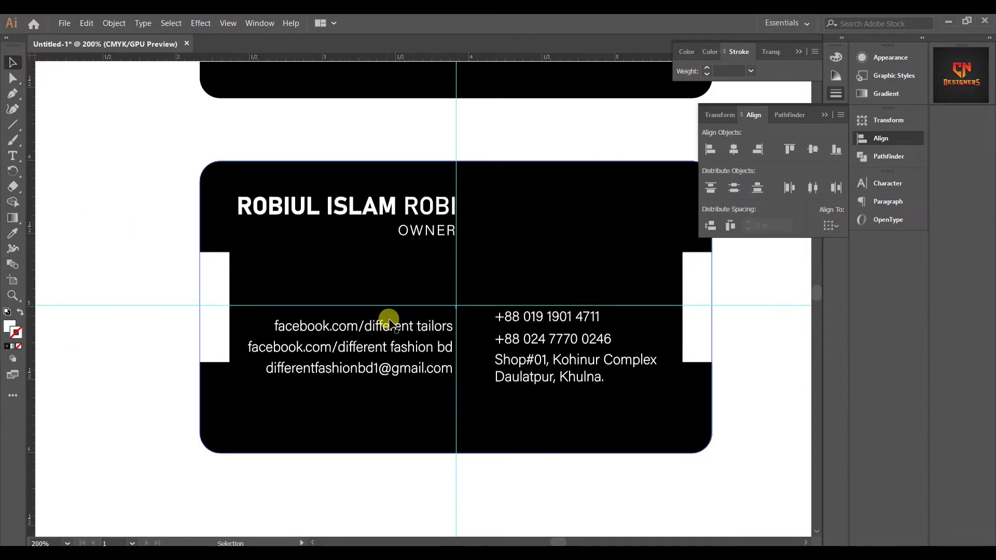
- Nudge the Facebook and e-mail lines up and slightly left, below the OWNER title and across the horizontal guide
left_click(419, 336)
key("shift+Up")
key("Up")
key("Up")
key("Down")
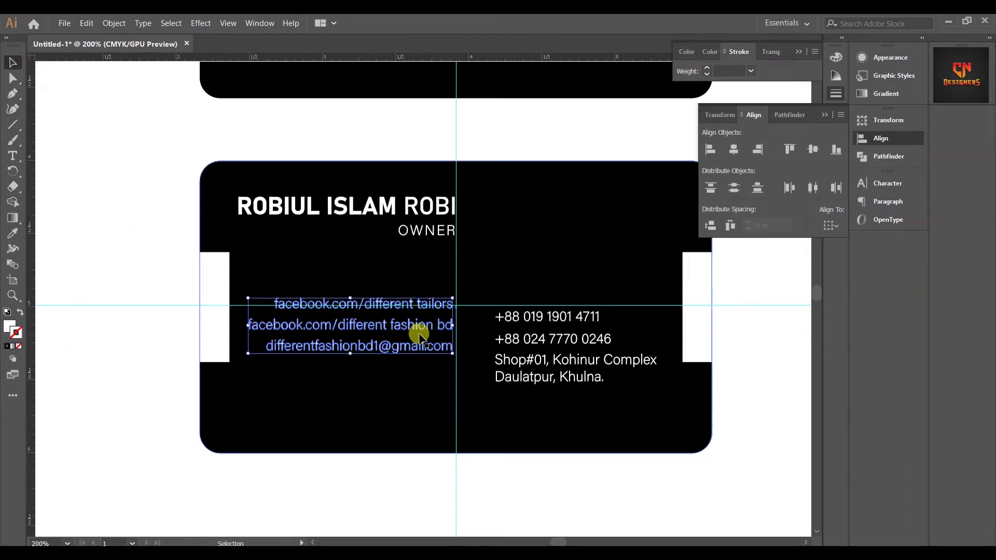
key("Up")
key("Up")
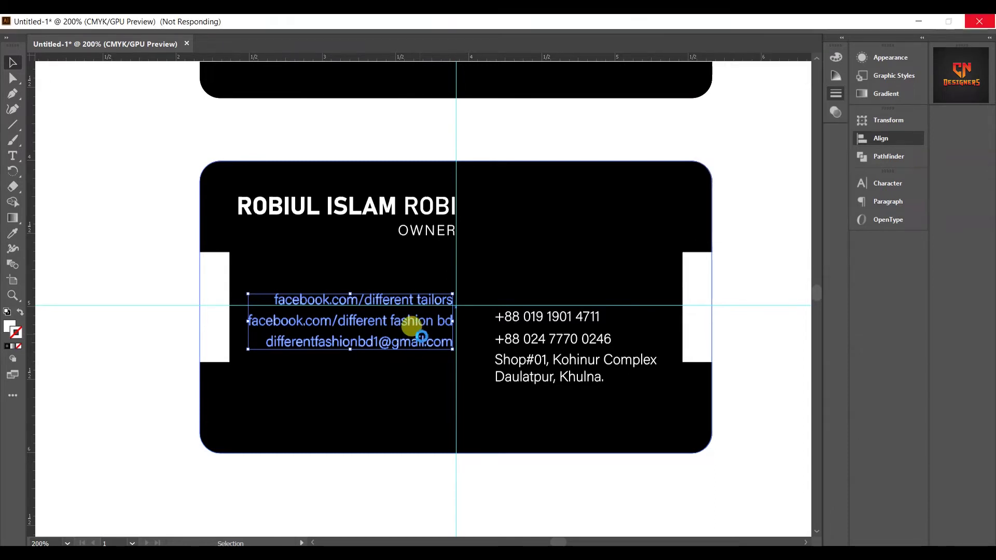
key("shift+Up")
key("shift+Up")
key("shift+Up")
key("Up")
key("Up")
key("Up")
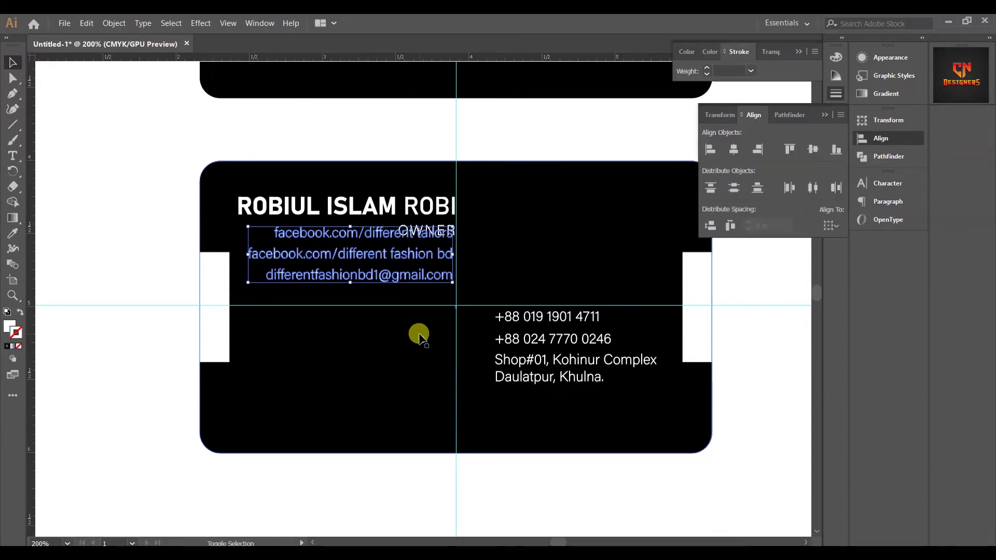
key("shift+Down")
key("shift+Down")
key("Down")
key("Down")
key("Down")
key("Down")
key("Down")
key("Left")
key("Left")
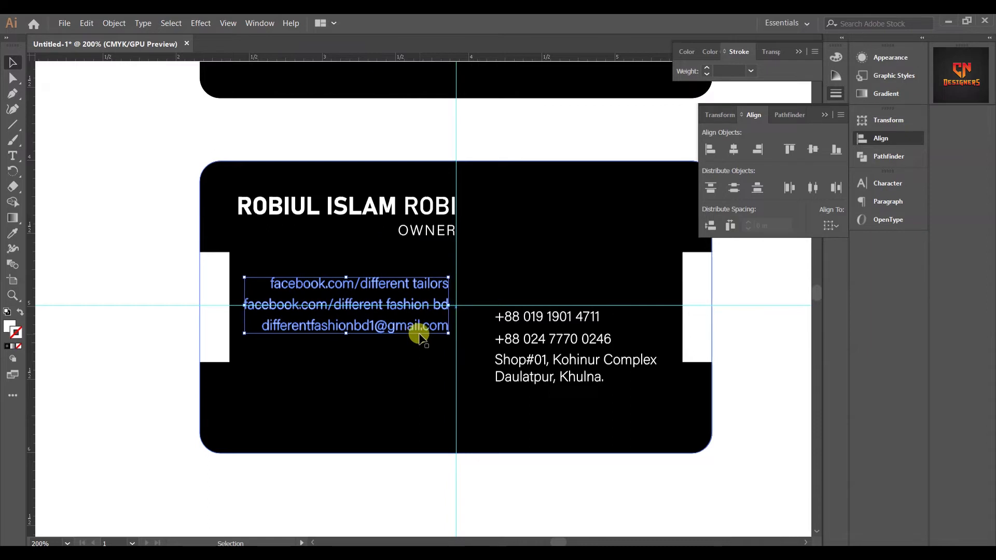
- Nudge the two phone numbers and the shop address up and slightly right, across the horizontal guide on the lower card
left_click(549, 347)
left_click(553, 337)
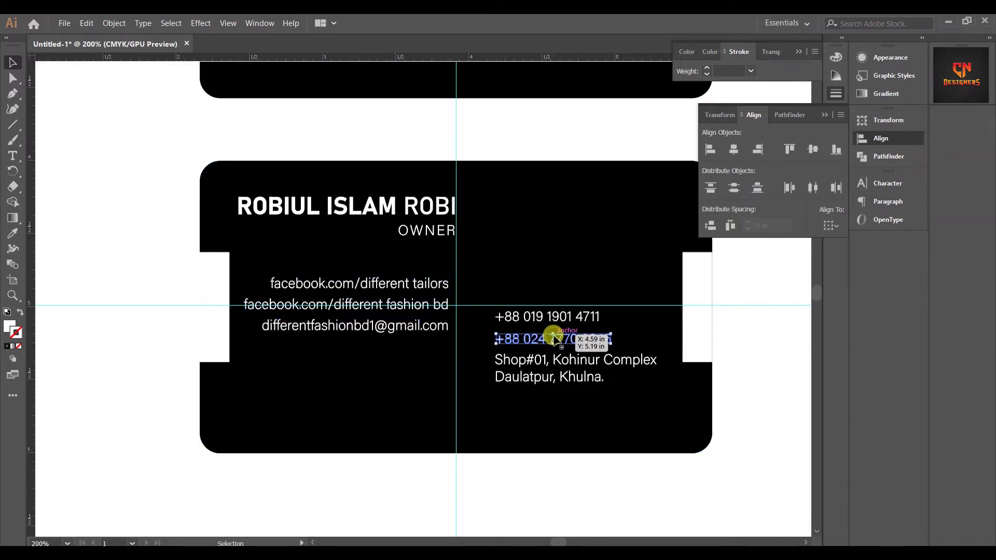
left_click(553, 318, "shift")
left_click(564, 378, "shift")
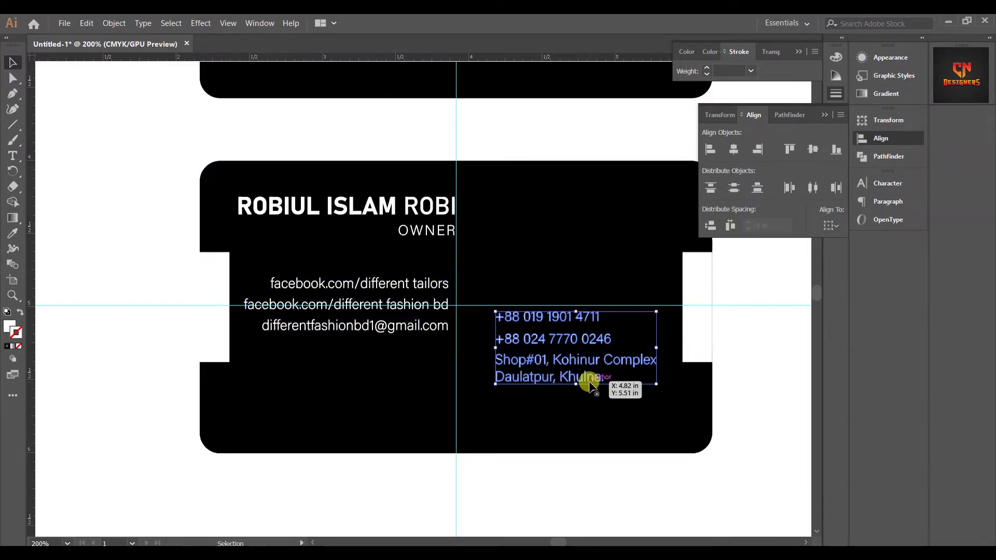
key("shift+Up")
key("shift+Up")
key("Up")
key("Right")
key("Right")
key("Right")
key("Right")
key("Right")
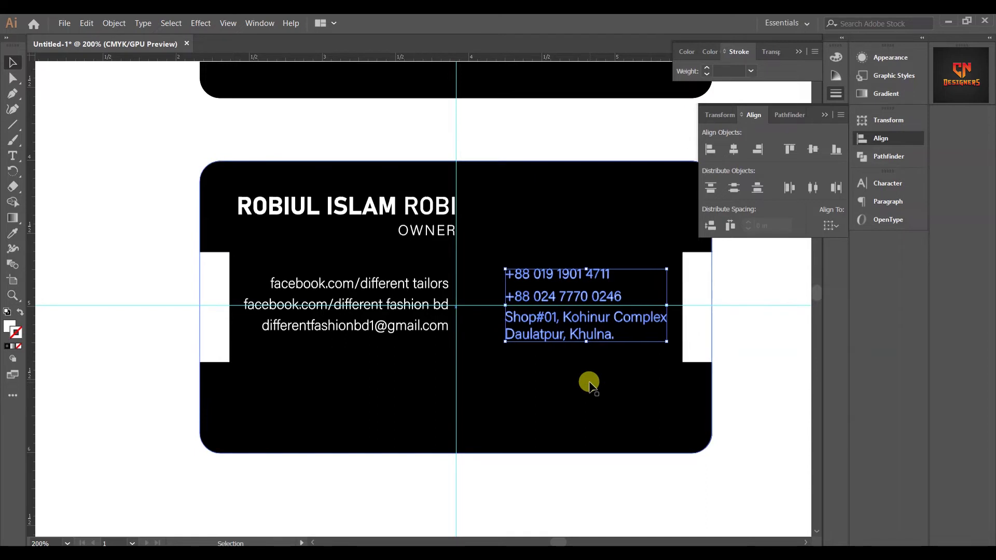
- Vertically center-align both contact text blocks with the lower card's background and its white side rectangles
left_click(436, 308, "shift")
left_click(628, 296, "shift")
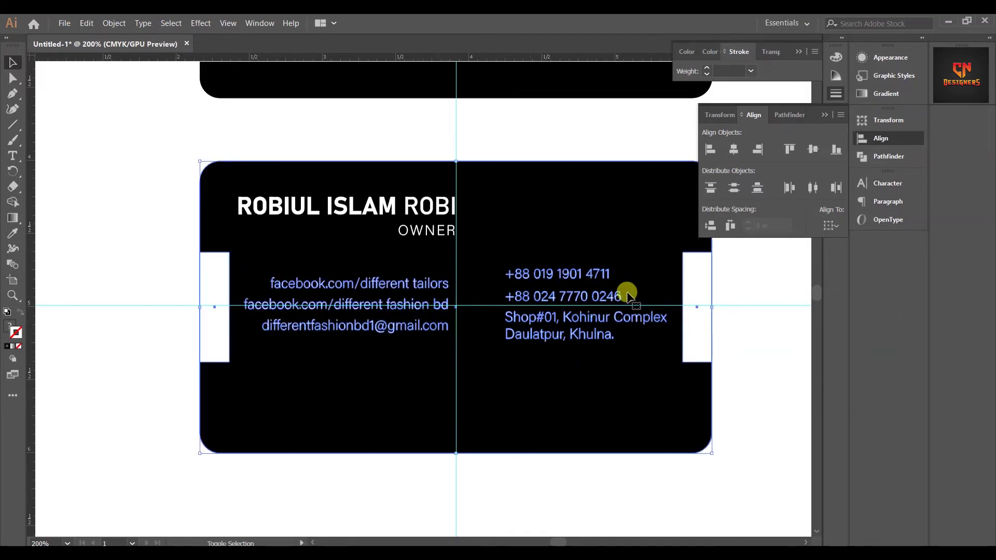
left_click(814, 149)
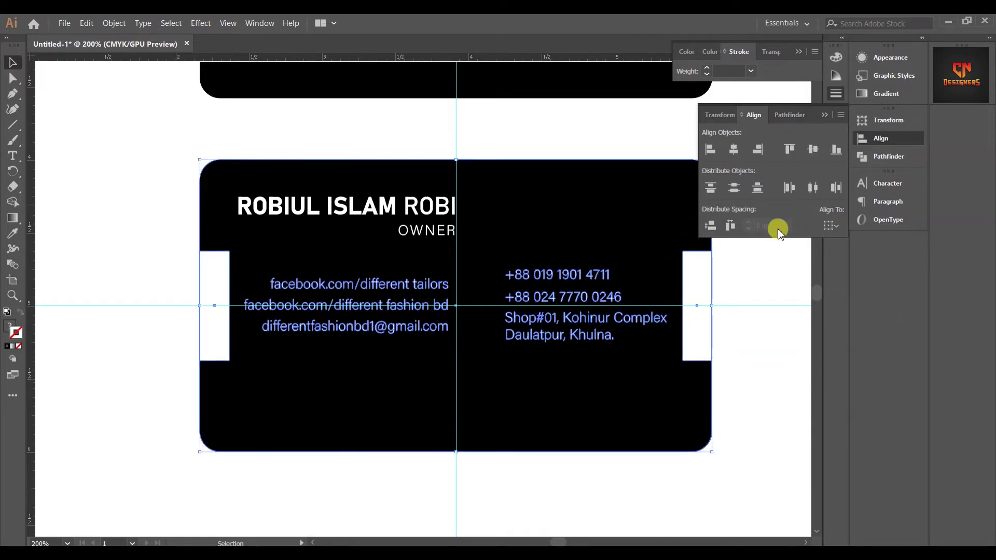
left_click(739, 384)
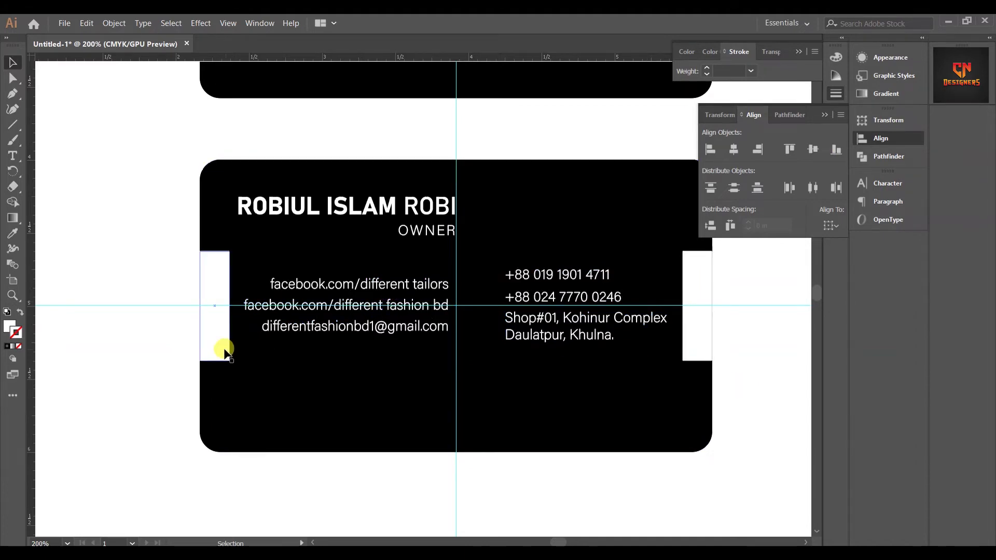
- Draw a horizontal line between the OWNER title and the Facebook lines, with a white 0.75 pt stroke
left_click(13, 125)
scroll(337, 311, "up", 1)
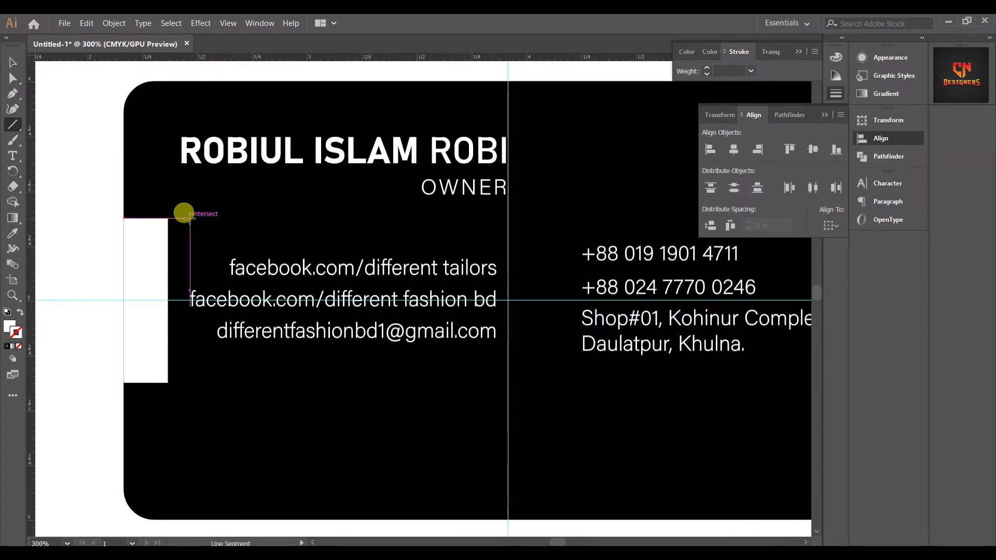
left_click_drag(190, 217, 518, 218)
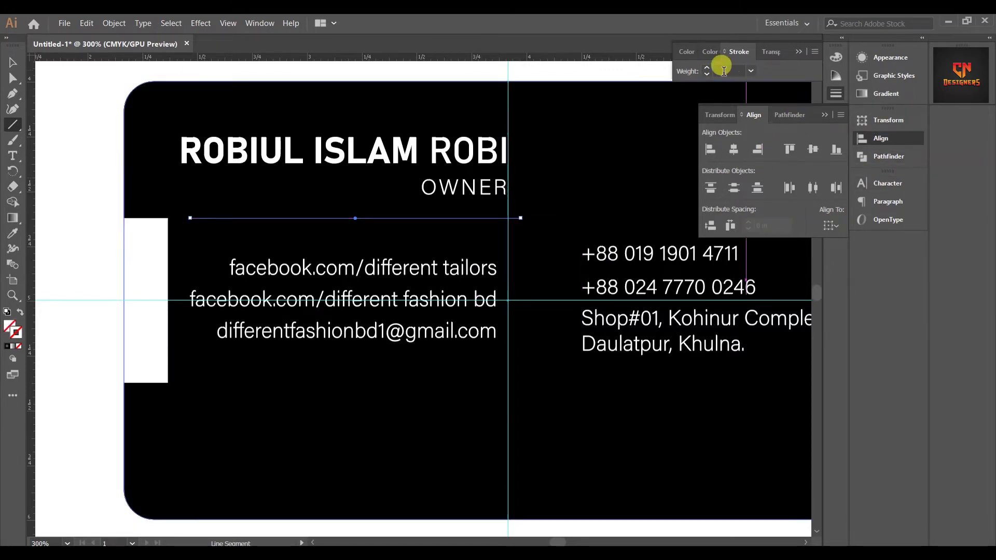
left_click(686, 52)
left_click(690, 140)
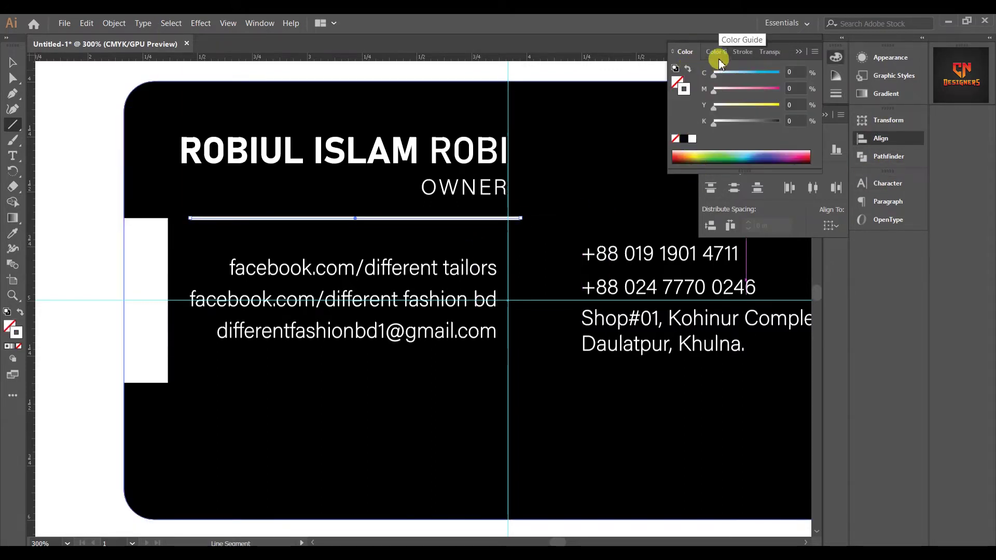
left_click(743, 51)
left_click(751, 71)
left_click(770, 115)
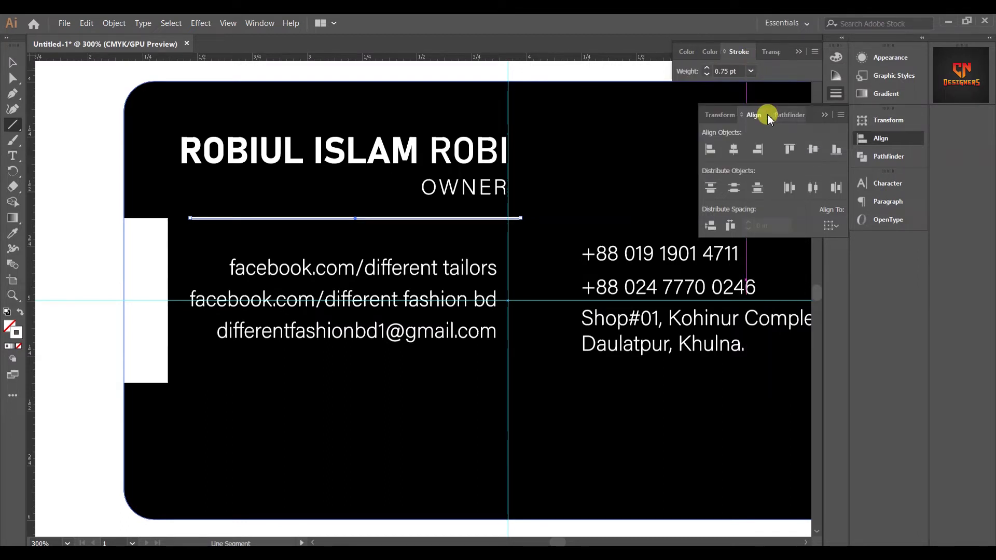
key("v")
left_click(61, 122)
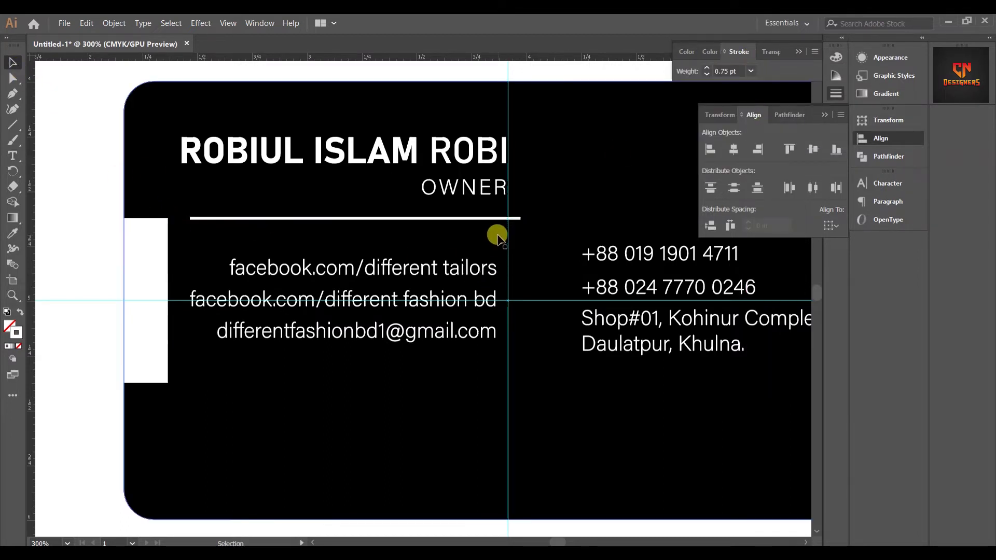
- Duplicate the horizontal line above the phone numbers on the card's right half and shorten it at its left end
left_click_drag(465, 218, 612, 228)
left_click_drag(621, 397, 405, 399)
left_click_drag(398, 230, 570, 220)
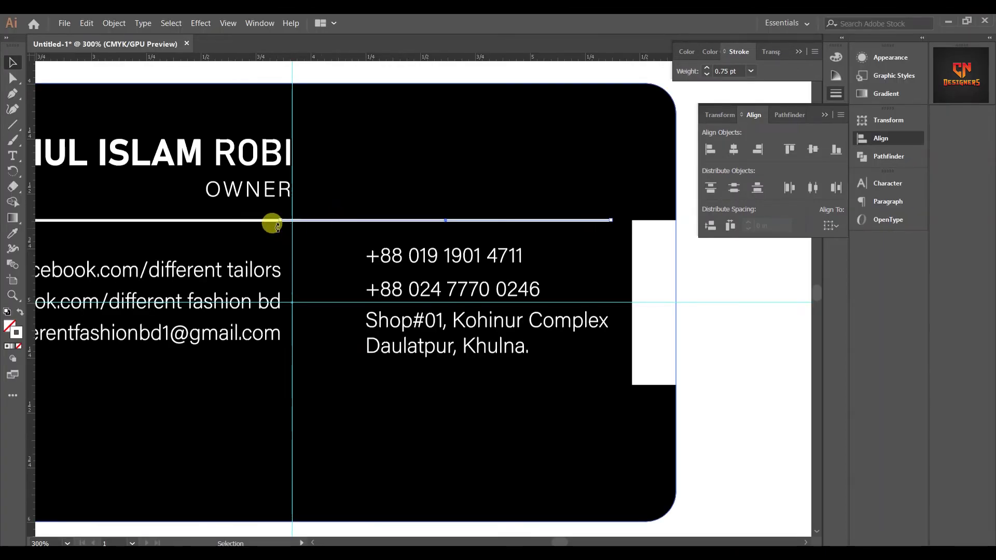
left_click_drag(280, 220, 343, 223)
- Vertically center-align the two horizontal lines with each other
scroll(388, 227, "up", 2)
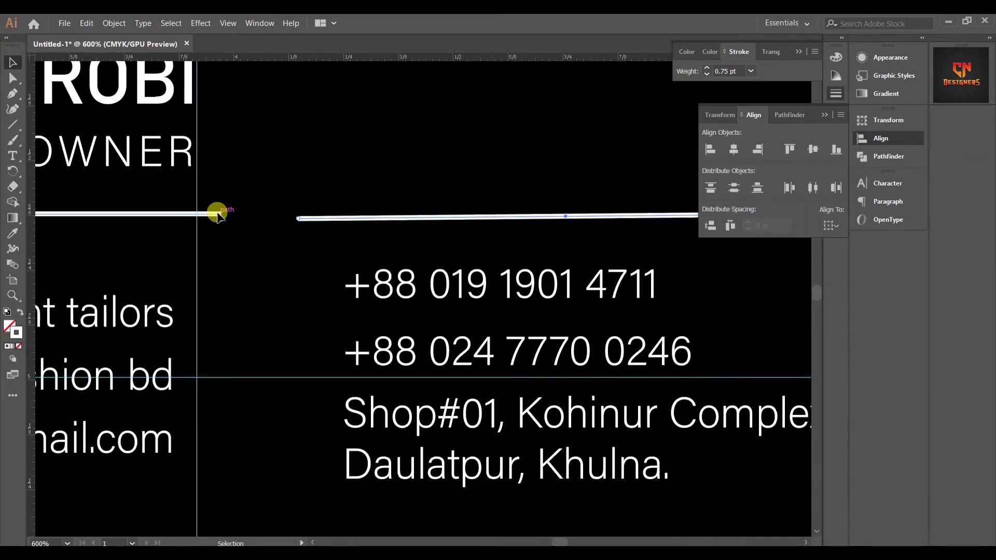
left_click(334, 220, "shift")
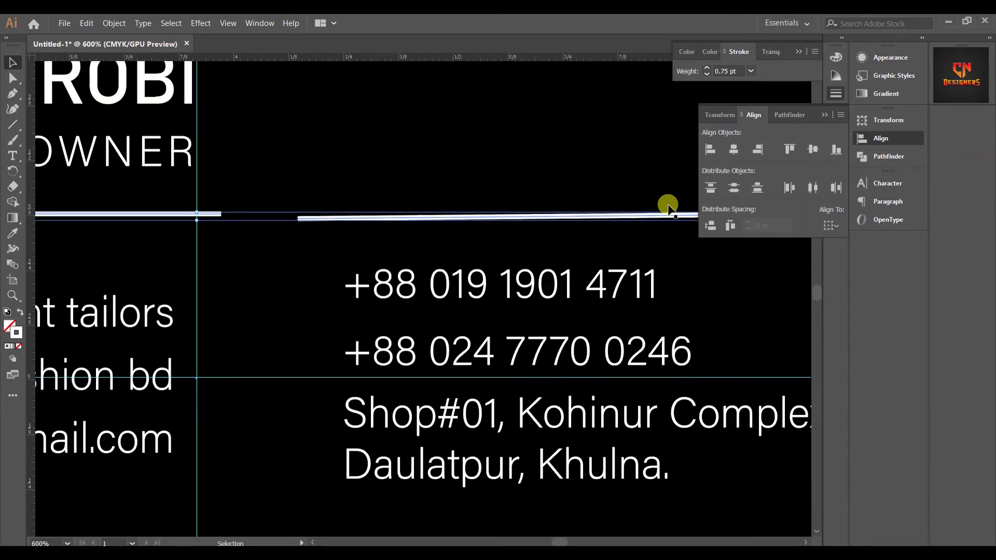
left_click(801, 151)
scroll(547, 169, "down", 2)
scroll(524, 290, "up", 1)
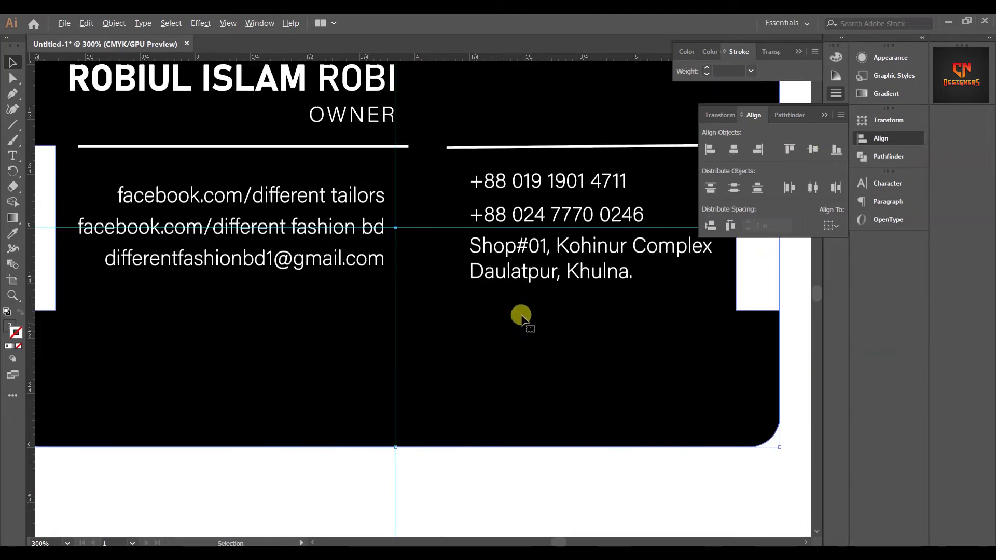
left_click(367, 147)
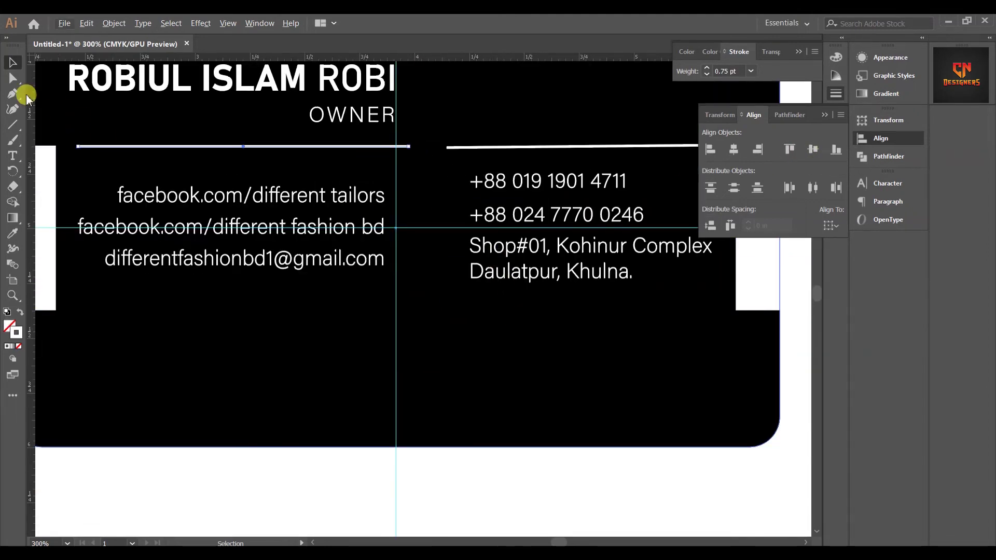
left_click(13, 124)
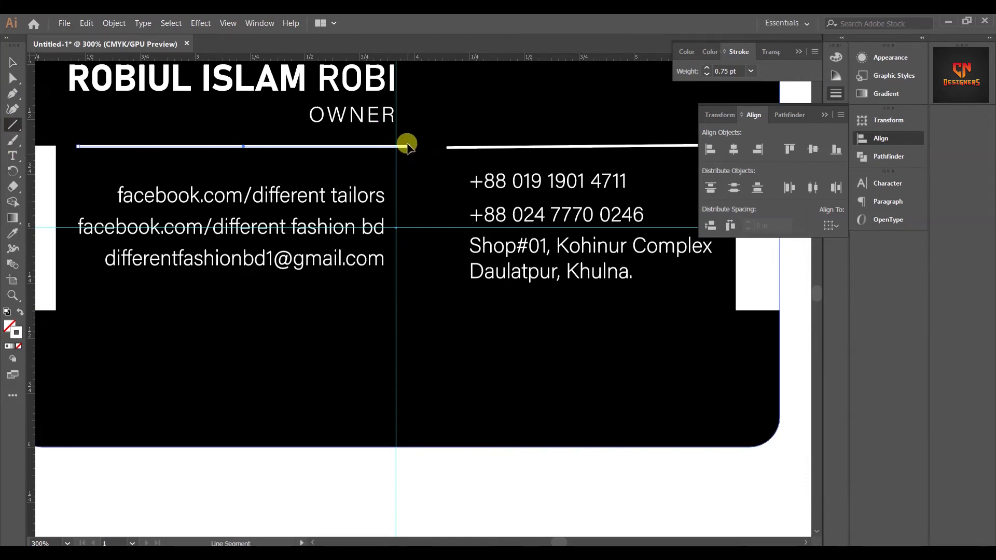
left_click_drag(407, 152, 408, 301)
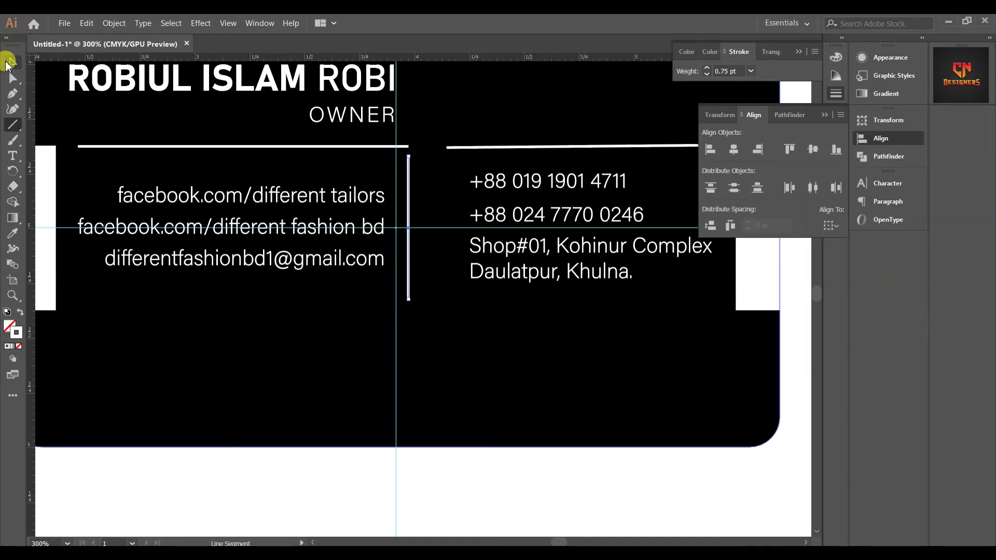
left_click(11, 62)
left_click(408, 266)
key("Delete")
left_click(467, 338)
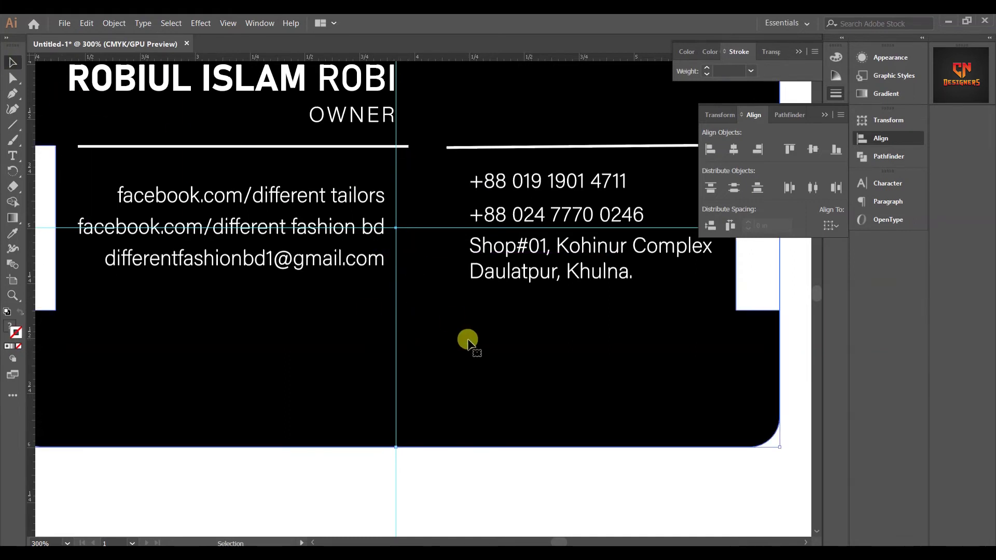
- Create a vertical line segment with a length of 0.75 in and an angle of 90° below the contact details
left_click(13, 125)
left_click(460, 381)
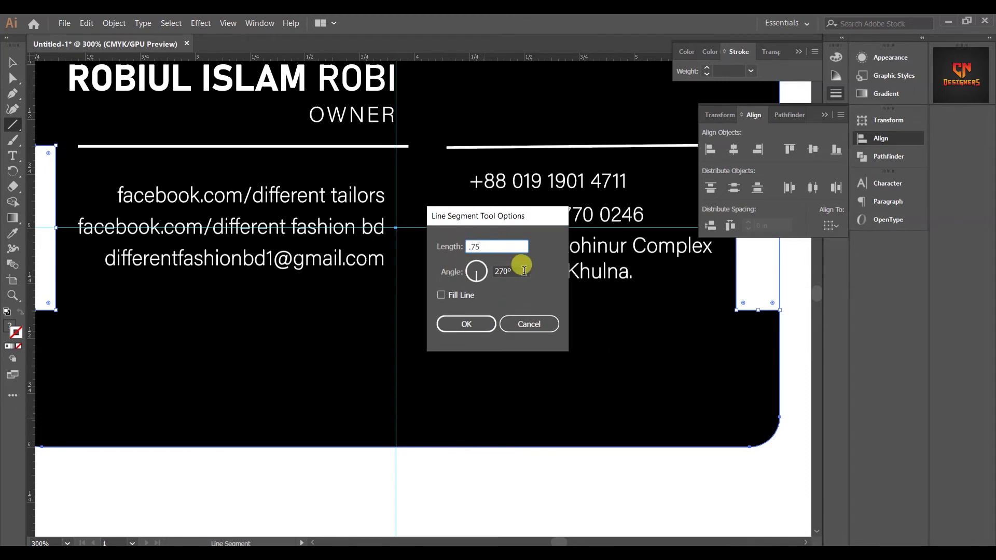
type(".75")
key("Tab")
type("90")
left_click(456, 323)
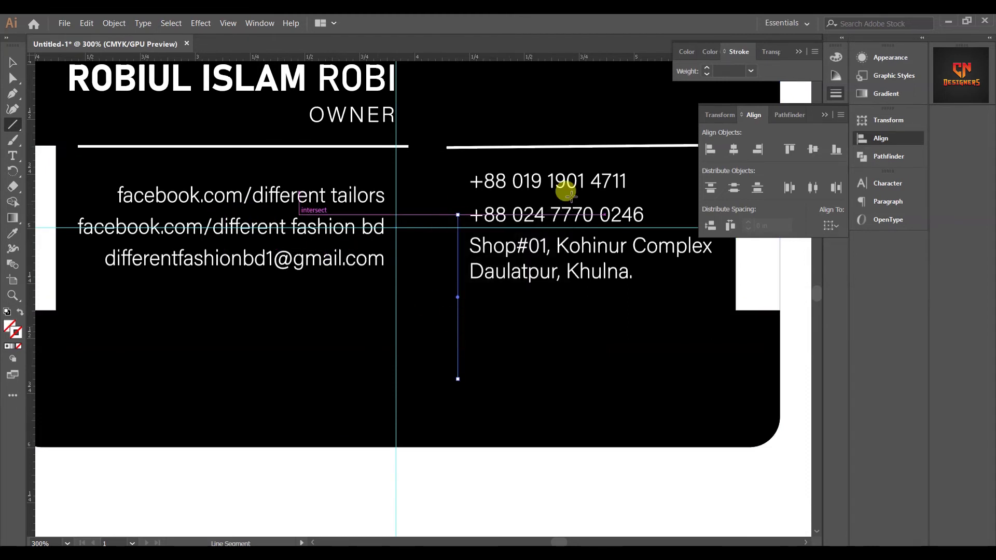
- Give the new vertical line a white stroke with a weight of 0.75 pt
left_click(685, 52)
left_click(692, 138)
left_click(717, 52)
left_click(746, 52)
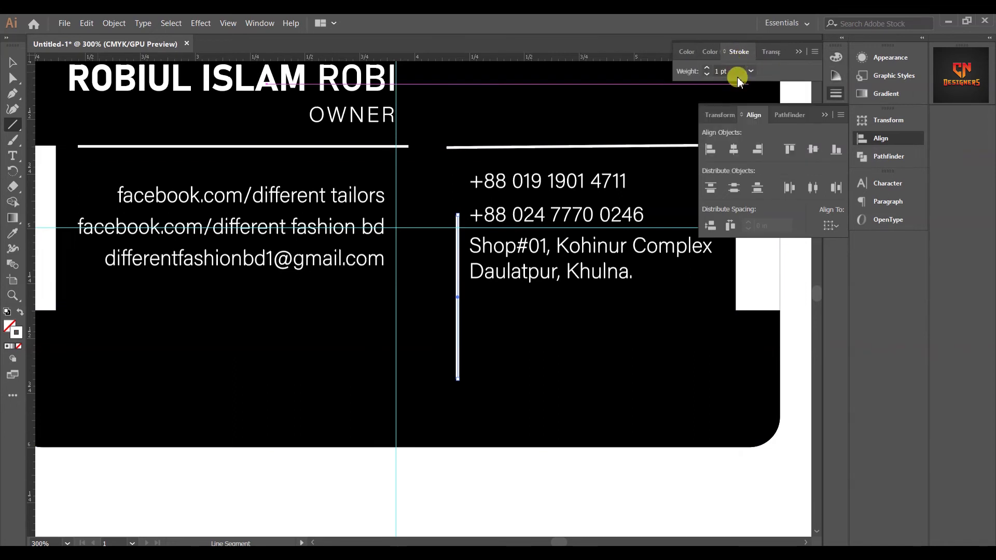
left_click(751, 71)
left_click(769, 113)
- Place the vertical line under the right horizontal line's inner end, with a copy under the left horizontal line's inner end
key("v")
left_click_drag(458, 267, 450, 202)
left_click(507, 306)
scroll(452, 269, "up", 4)
scroll(402, 271, "up", 5)
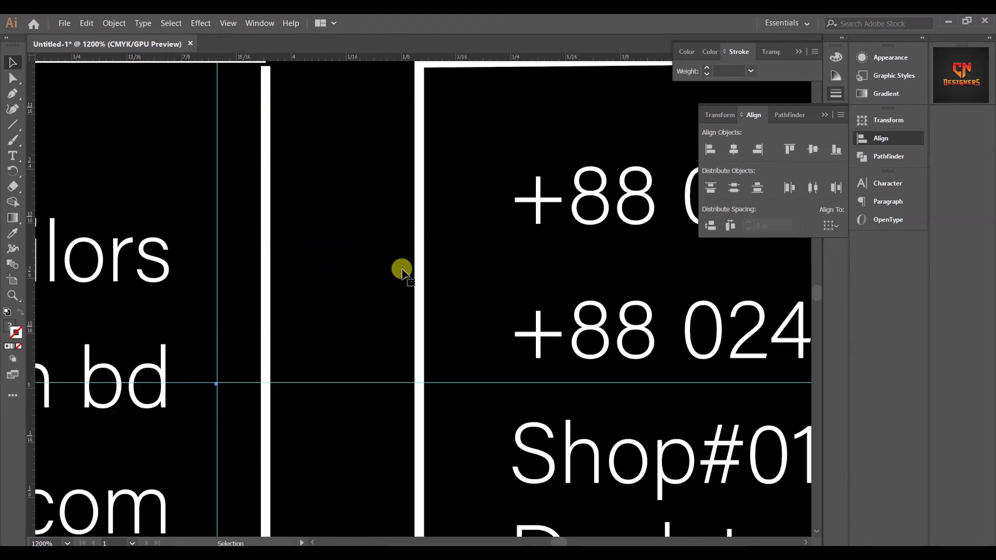
left_click_drag(419, 239, 426, 239)
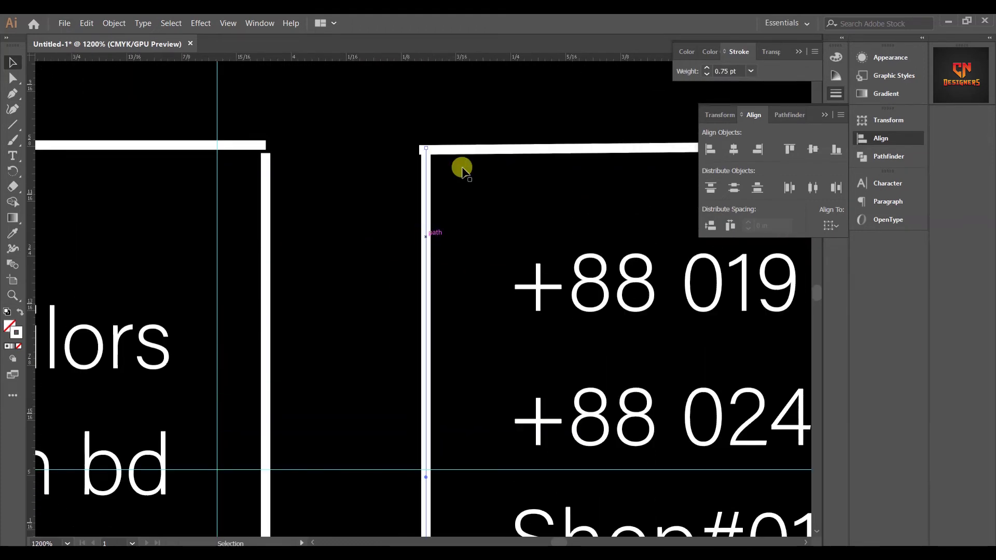
- Try to align the right vertical line with its horizontal line by left edges and vertical centers
left_click(446, 151, "shift")
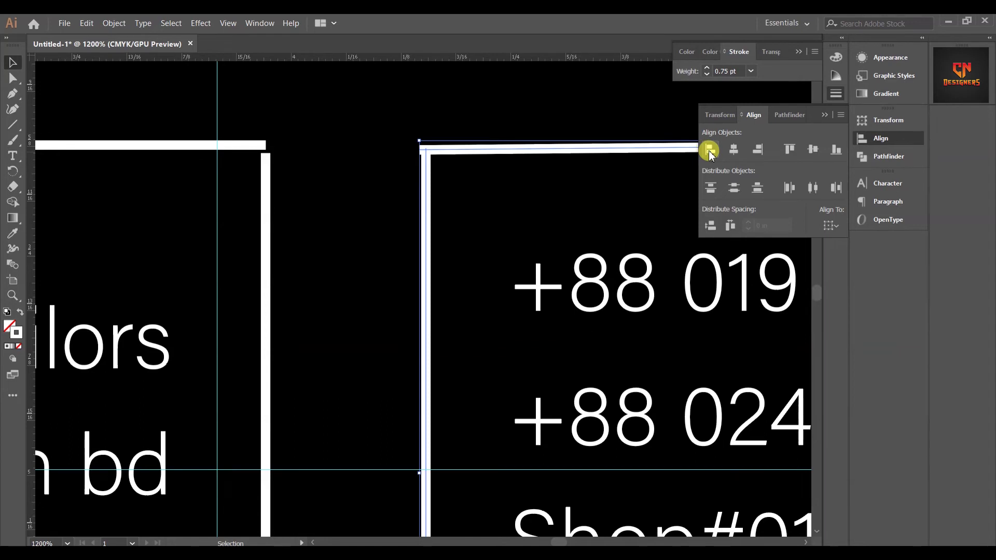
left_click(710, 151)
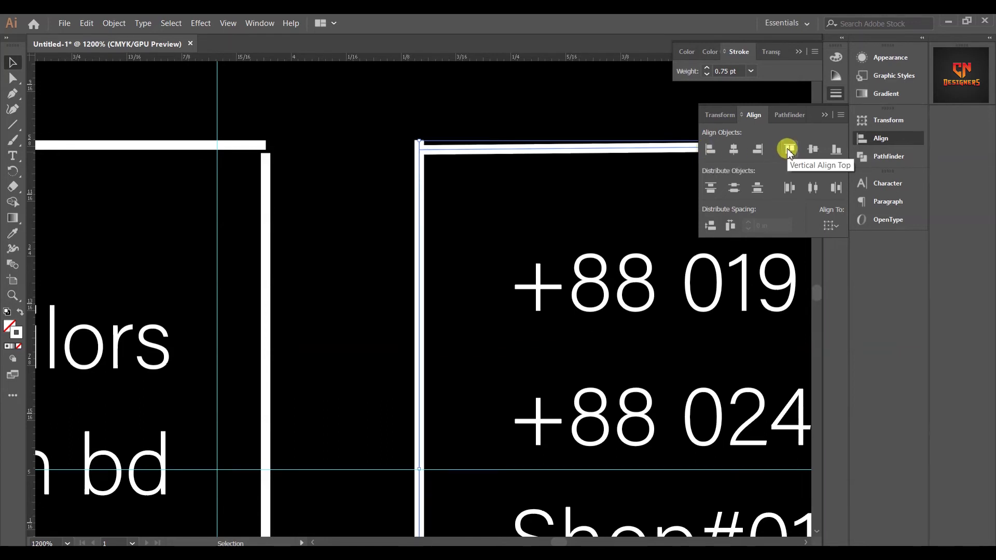
left_click(813, 149)
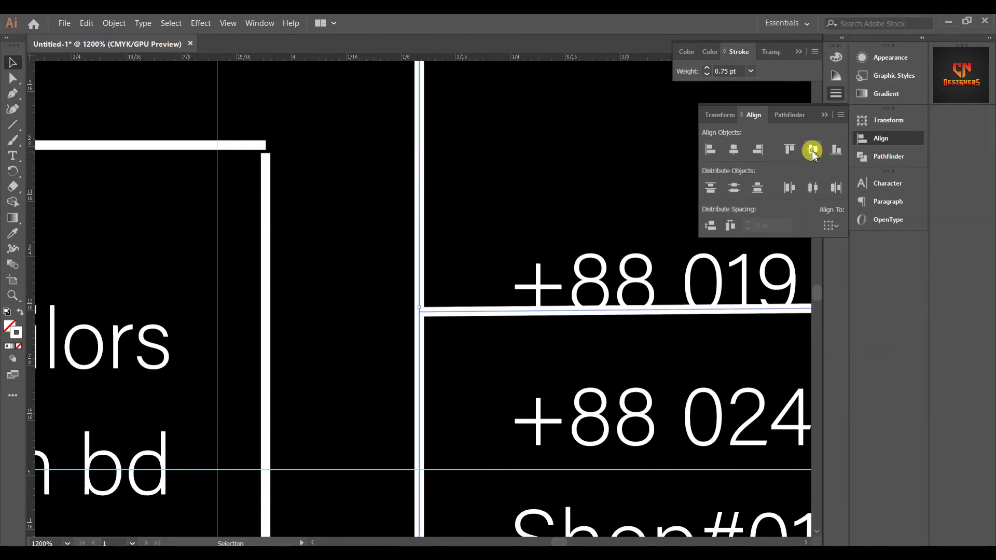
key("ctrl+z")
- Move both vertical lines so their tops meet the inner ends of the horizontal lines and form clean corners
left_click(483, 179)
left_click(417, 170)
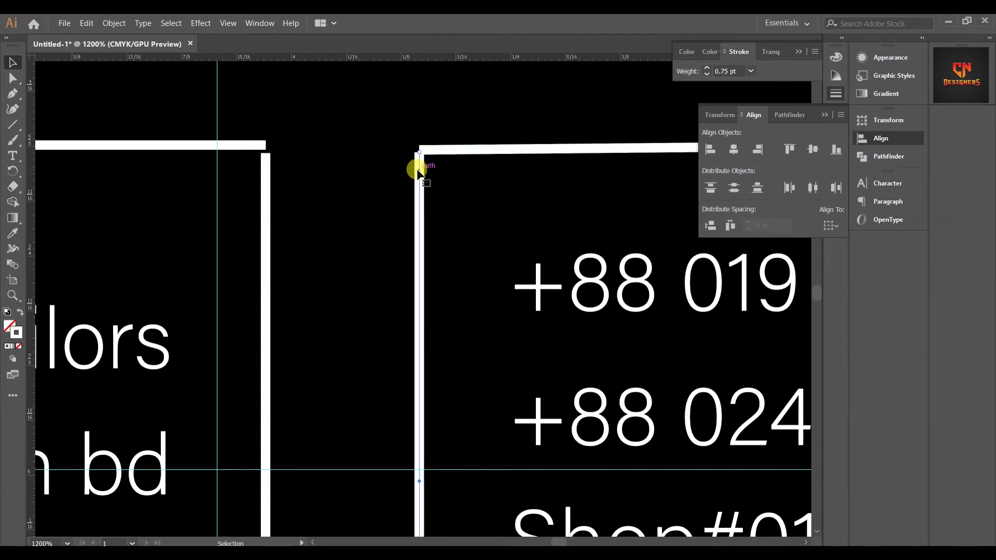
left_click_drag(418, 178, 423, 171)
left_click(299, 160)
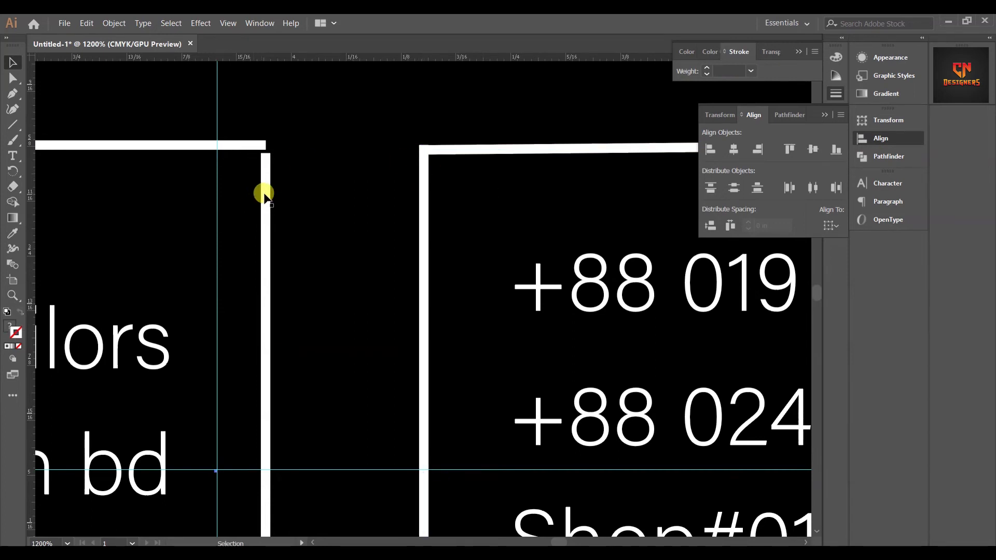
left_click_drag(264, 195, 260, 178)
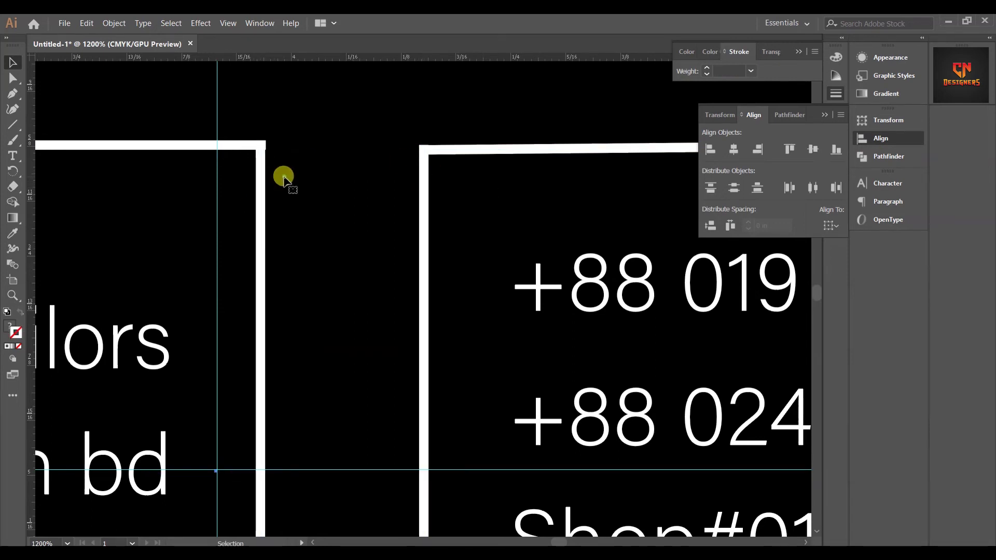
- Draw a small circle on the left vertical line beside the first Facebook line, filled white with no stroke
key("ctrl+minus")
key("ctrl+minus")
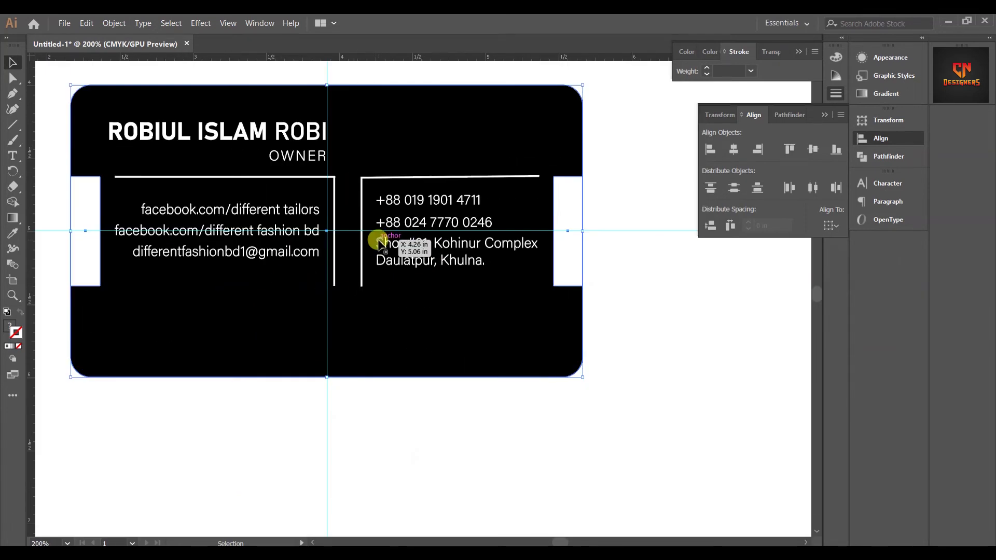
left_click_drag(216, 71, 292, 85)
scroll(297, 233, "up", 1)
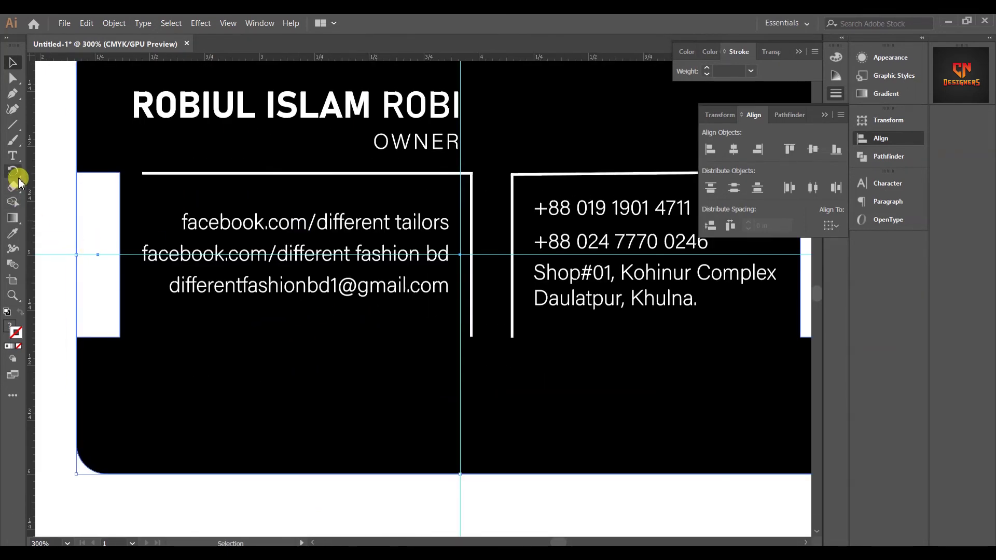
left_click_drag(12, 124, 47, 146)
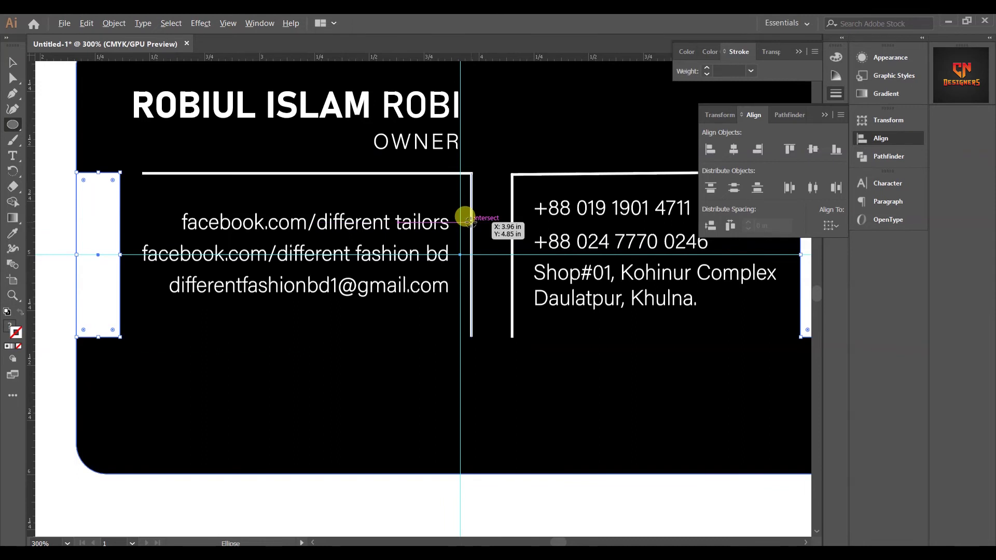
left_click_drag(470, 221, 478, 231)
left_click(8, 327)
left_click(688, 53)
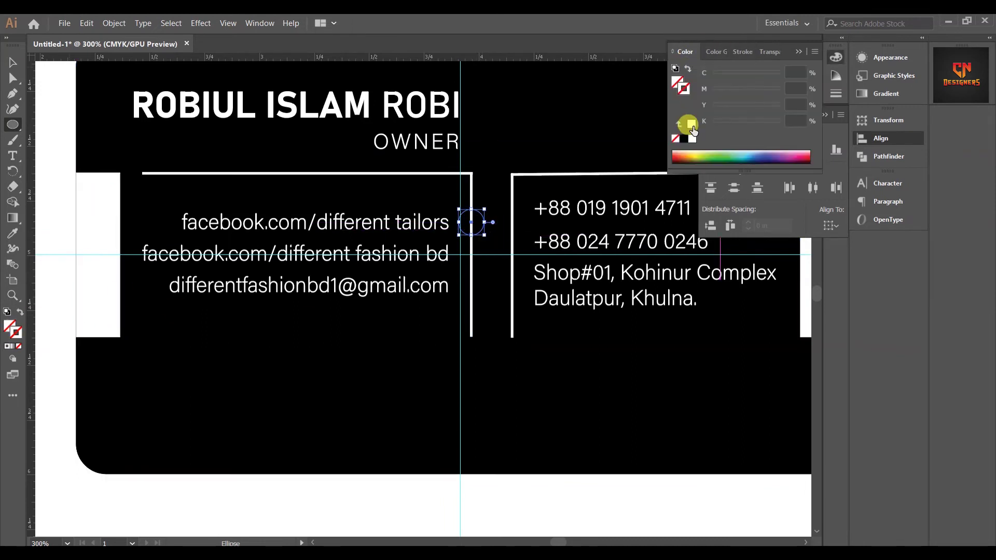
left_click(691, 138)
left_click(20, 312)
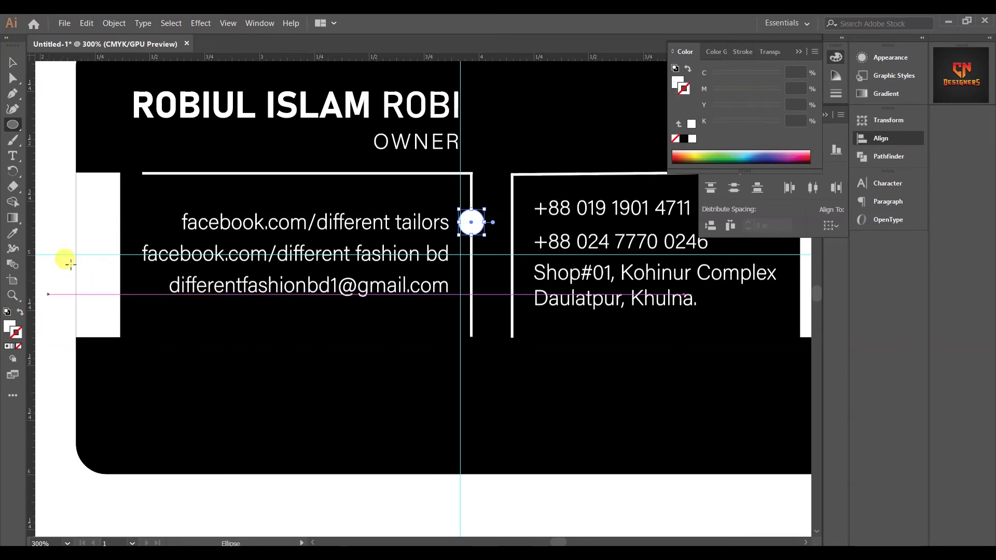
- Copy the white circle so each vertical line carries three circles beside its contact details
left_click(12, 62)
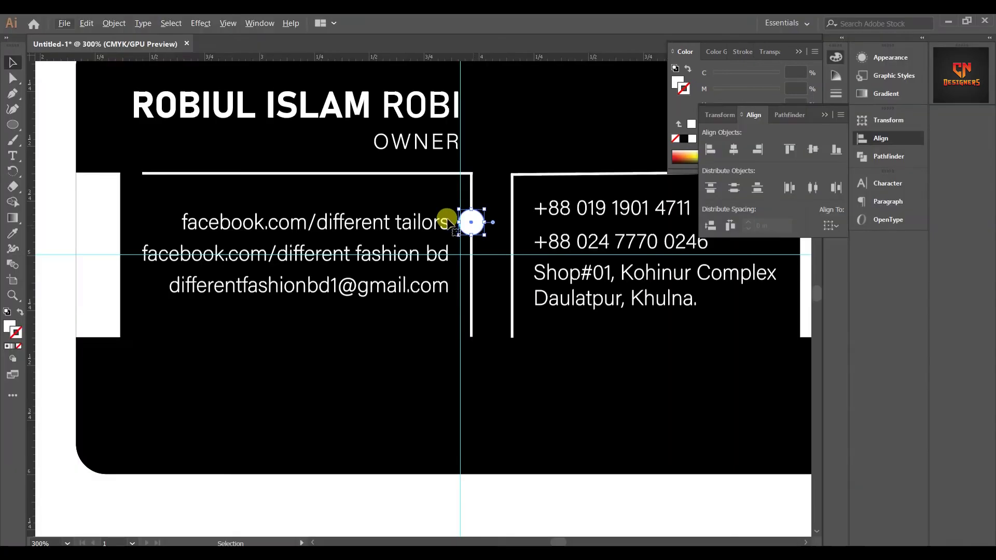
left_click_drag(471, 222, 520, 247)
key("ctrl+z")
left_click(471, 222)
scroll(568, 253, "down", 6, "alt")
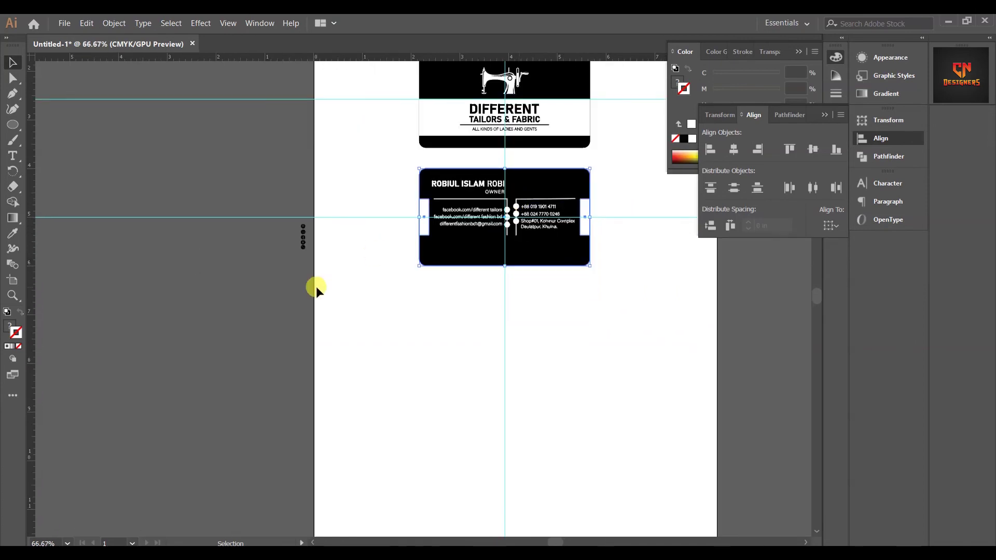
- Move the column of five contact icons from beside the artboard to just below the back card
scroll(316, 286, "up", 4, "alt")
left_click_drag(310, 265, 769, 315)
left_click_drag(683, 303, 176, 379)
scroll(323, 402, "up", 1, "alt")
left_click_drag(233, 407, 475, 379)
left_click(524, 369)
scroll(524, 369, "up", 2)
- Ungroup the contact icons so each one can be moved separately
left_click_drag(473, 457, 440, 113)
key("ctrl+z")
right_click(473, 401)
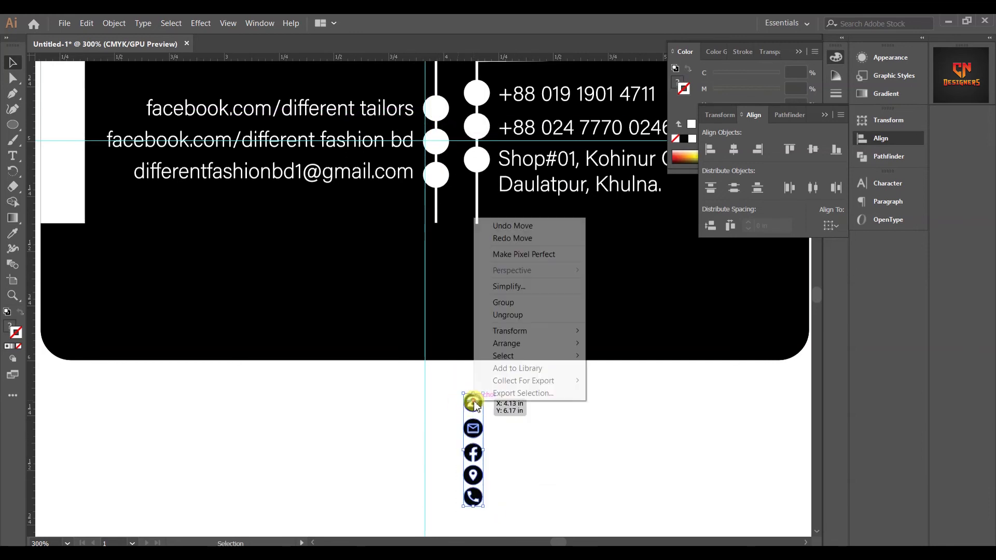
mouse_move(524, 356)
left_click(555, 454)
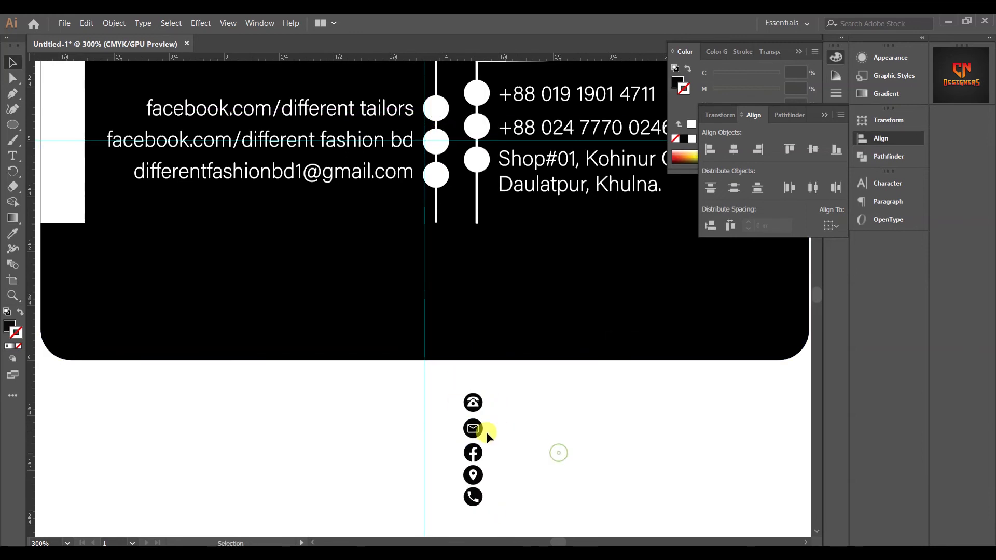
- Place the Facebook icon in the circle beside the first Facebook line and a copy in the circle beside the second
left_click_drag(475, 454, 442, 109)
key("ctrl+equal")
key("ctrl+equal")
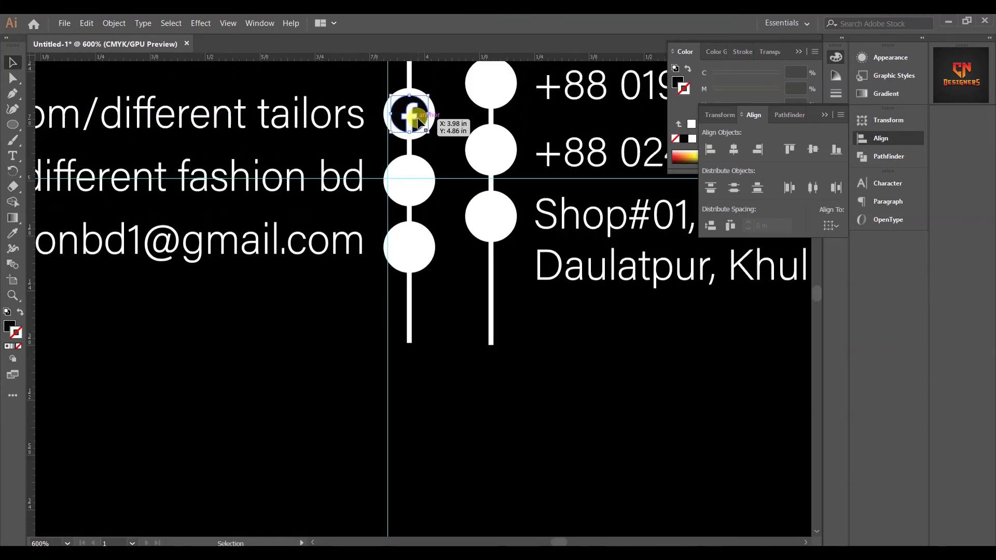
left_click_drag(415, 126, 416, 186)
- Move the location and phone icons together onto the lower two circles of the right vertical line
scroll(416, 186, "down", 4)
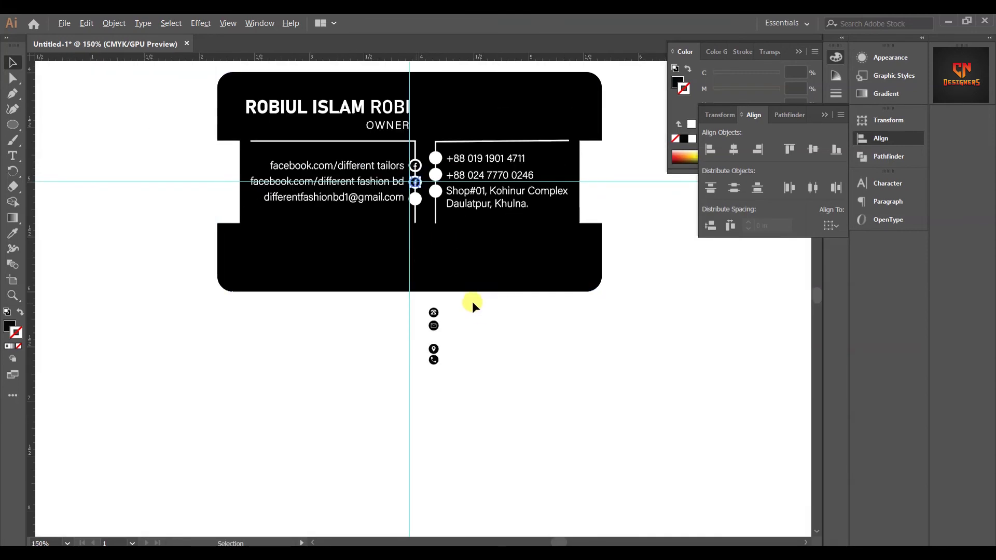
scroll(472, 301, "up", 2)
left_click(421, 391)
left_click_drag(421, 395, 424, 167)
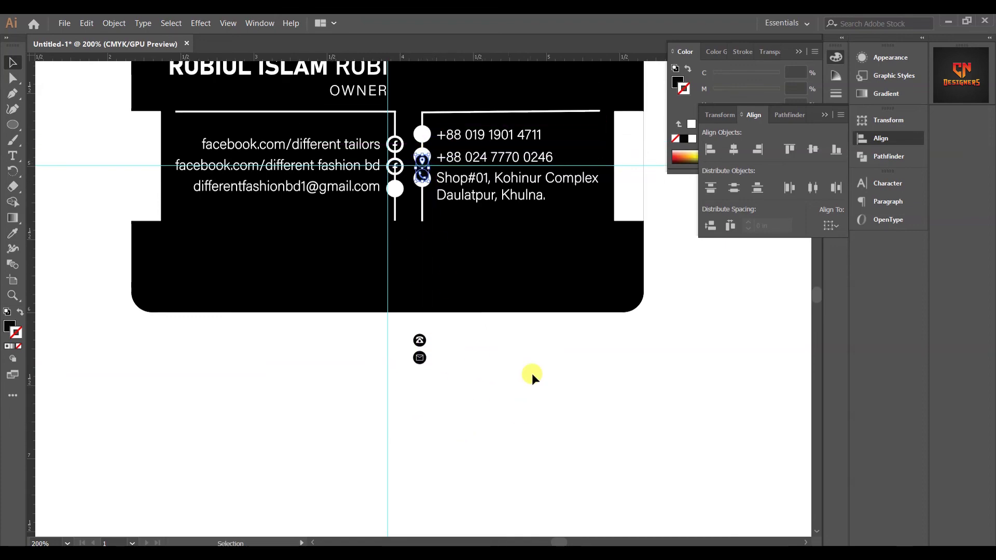
- Center the phone icon in the circle beside the first phone number and the location icon in the circle beside the address
key("ctrl+equal")
key("ctrl+equal")
key("ctrl+equal")
scroll(432, 302, "up", 1)
left_click(398, 244)
left_click(396, 278)
left_click_drag(403, 232, 408, 119)
scroll(436, 249, "up", 3)
scroll(437, 252, "up", 2)
left_click_drag(407, 252, 403, 199)
scroll(422, 274, "down", 2)
left_click_drag(410, 247, 409, 319)
- Place the telephone icon in the circle beside the second phone number and the envelope icon in the circle beside the e-mail line
scroll(431, 291, "down", 1)
scroll(450, 264, "down", 3)
left_click_drag(431, 462, 436, 187)
left_click_drag(439, 484, 395, 234)
- Select the horizontal guides crossing the two card sides and delete them
scroll(421, 371, "down", 3)
scroll(624, 365, "up", 1)
left_click_drag(626, 387, 604, 136)
key("Delete")
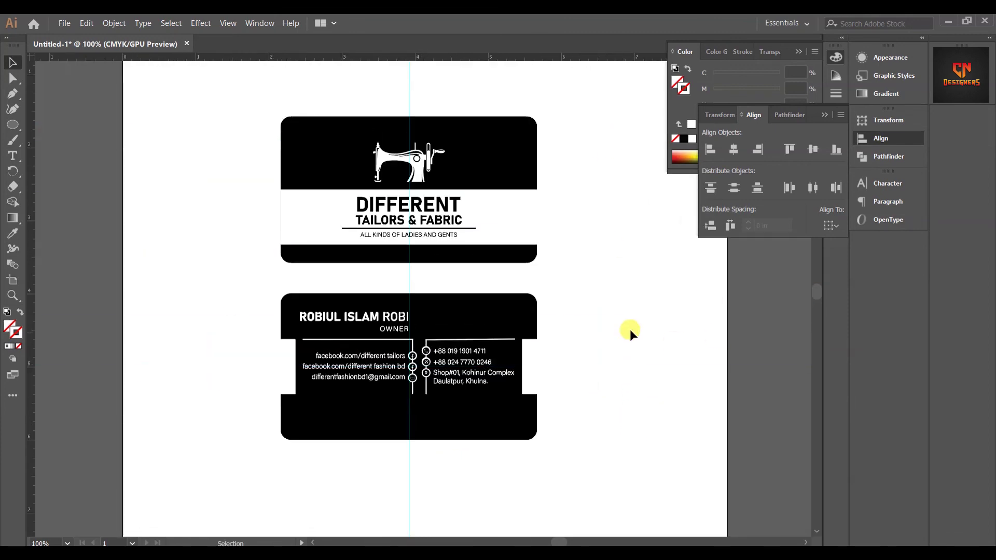
- Set the zoom level to 120% to review both card sides on the blue background
scroll(630, 328, "up", 1)
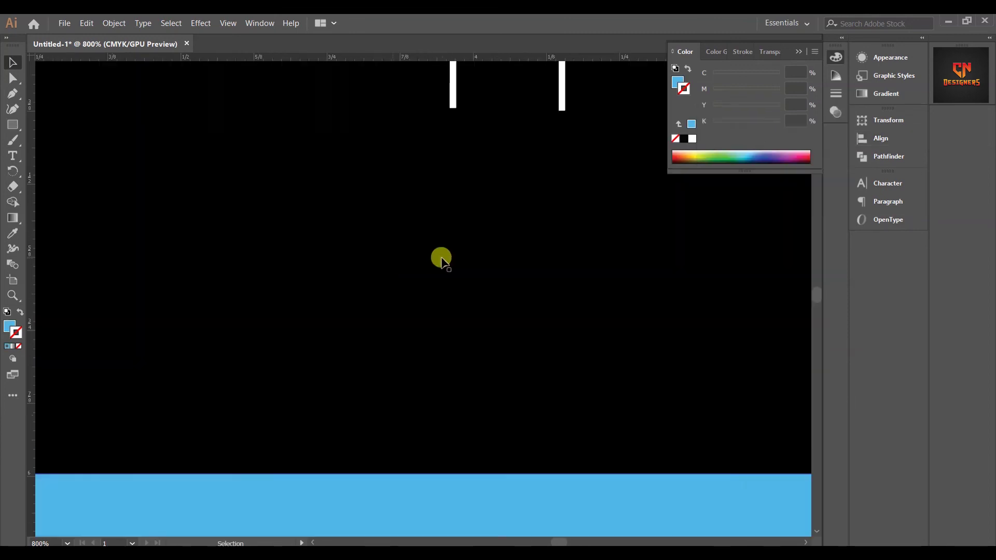
scroll(441, 258, "up", 4)
scroll(503, 258, "down", 6)
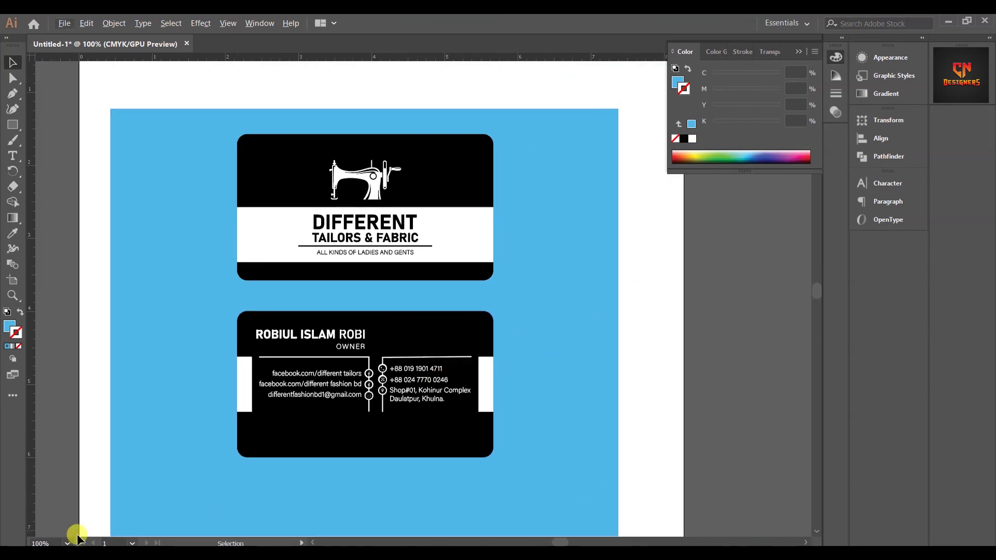
type("120")
key("Return")
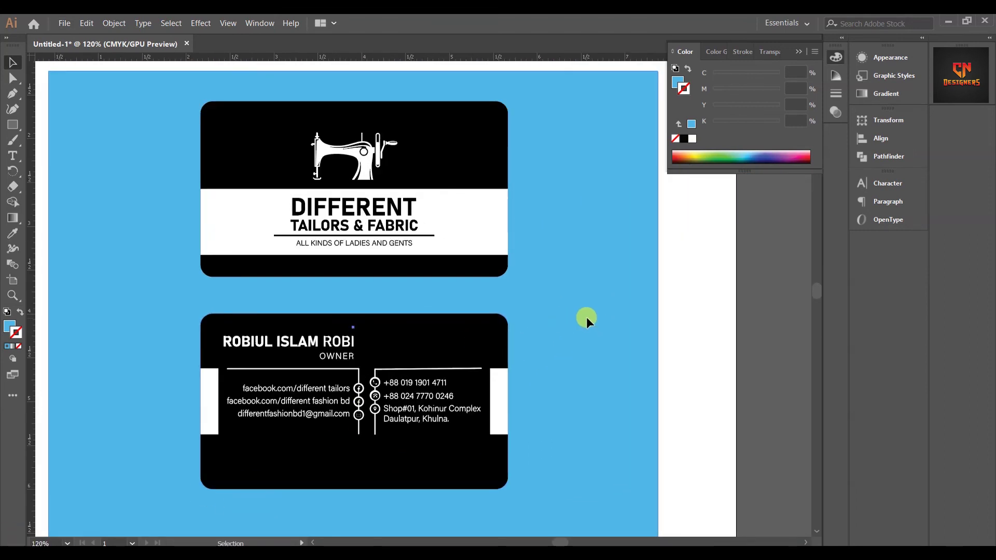